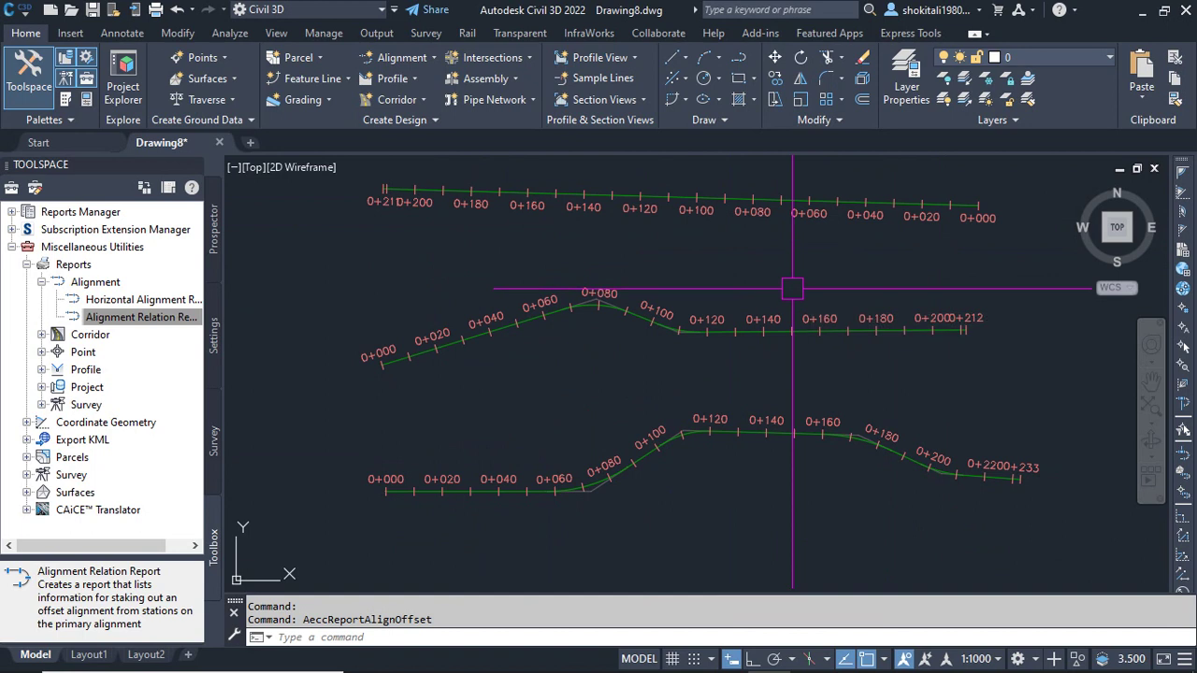
mouse_move(792, 289)
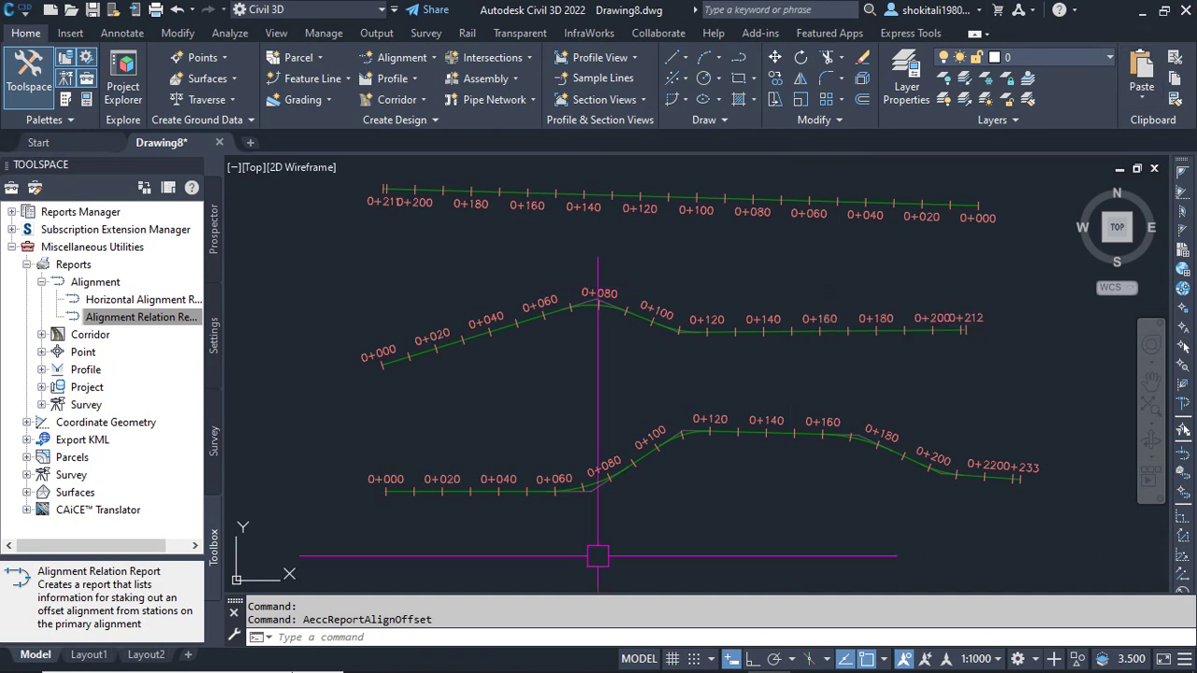
right_click(177, 588)
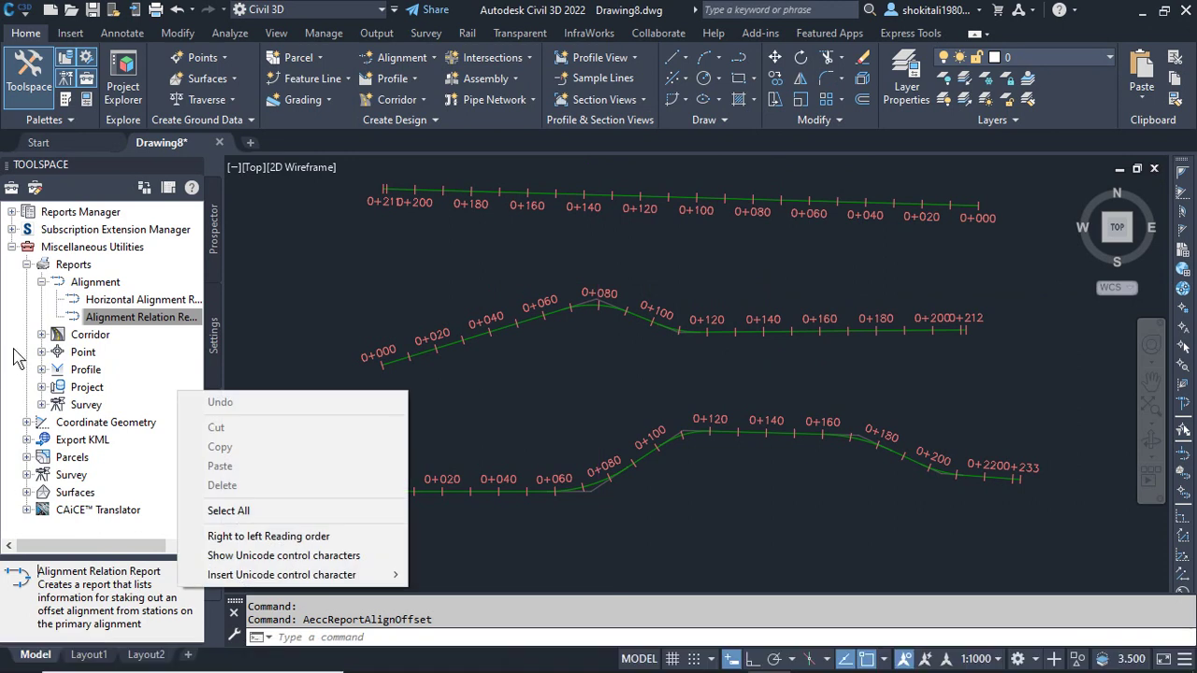
click(91, 201)
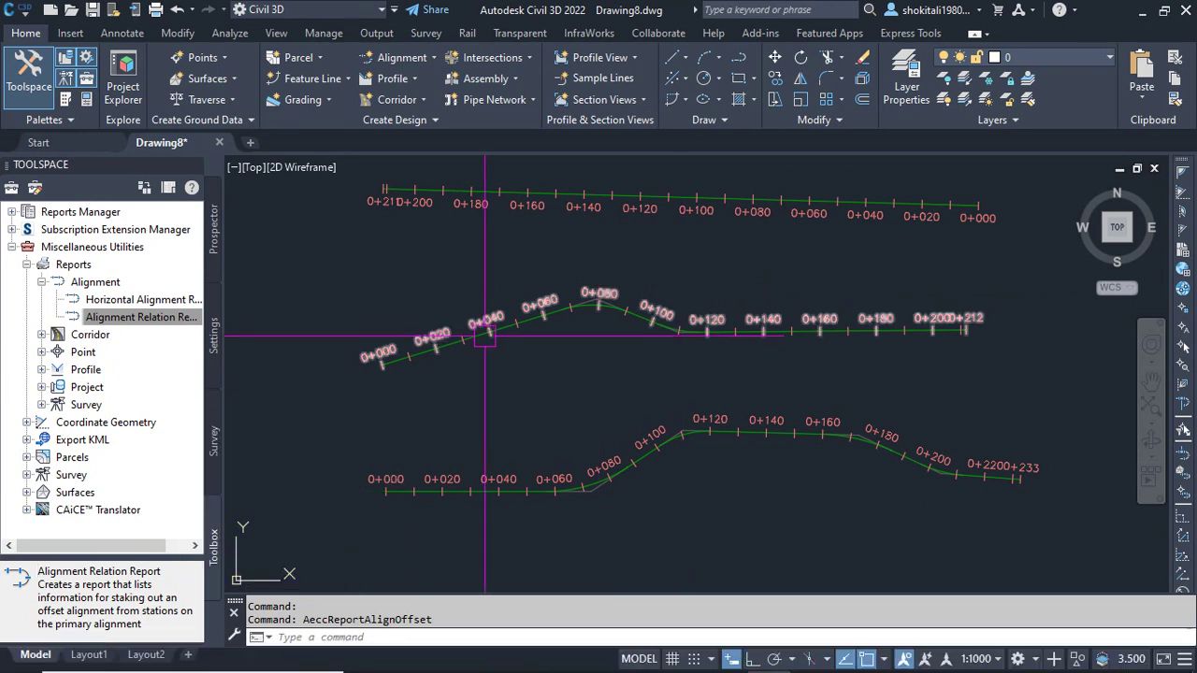
Examine the three alignments in the drawing, comparing their shapes, station labels, start and end points, and stationing directions
scroll(460, 345, up, 4)
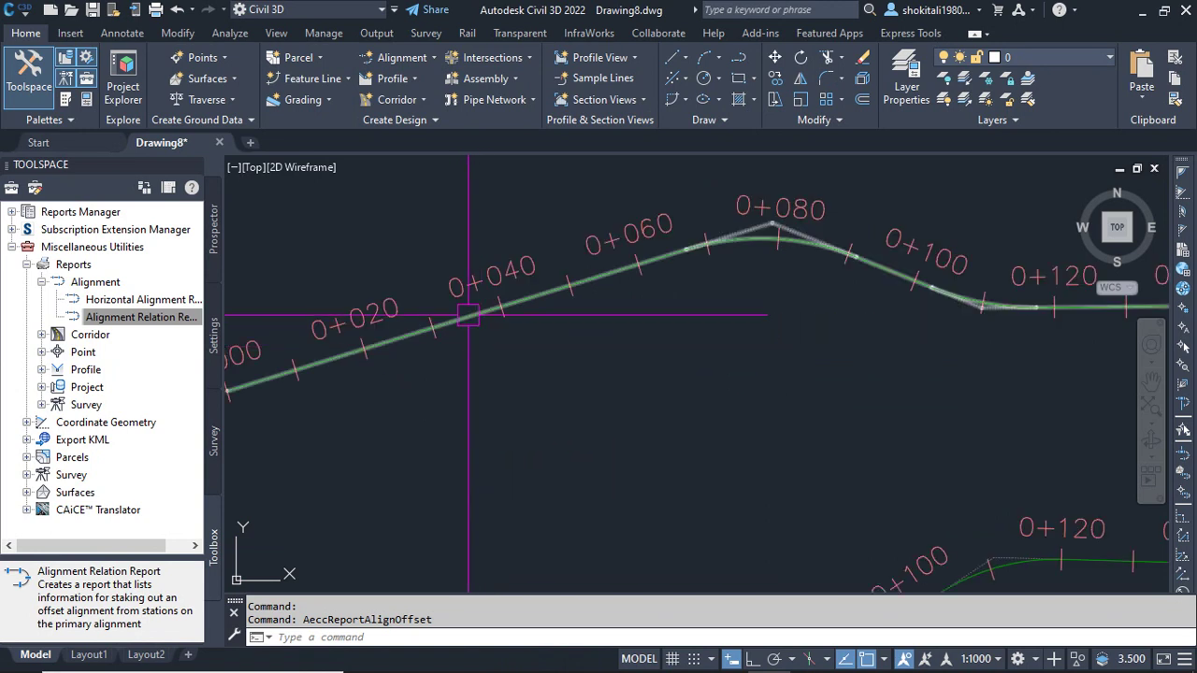
scroll(469, 315, down, 3)
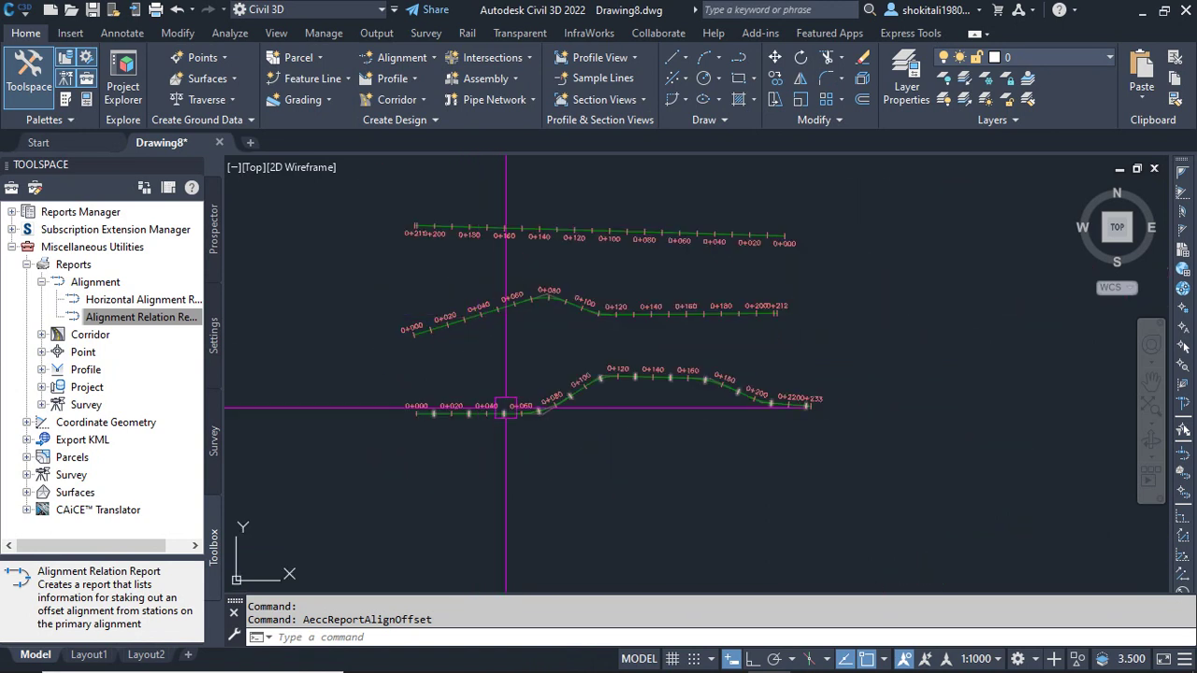
scroll(459, 428, up, 3)
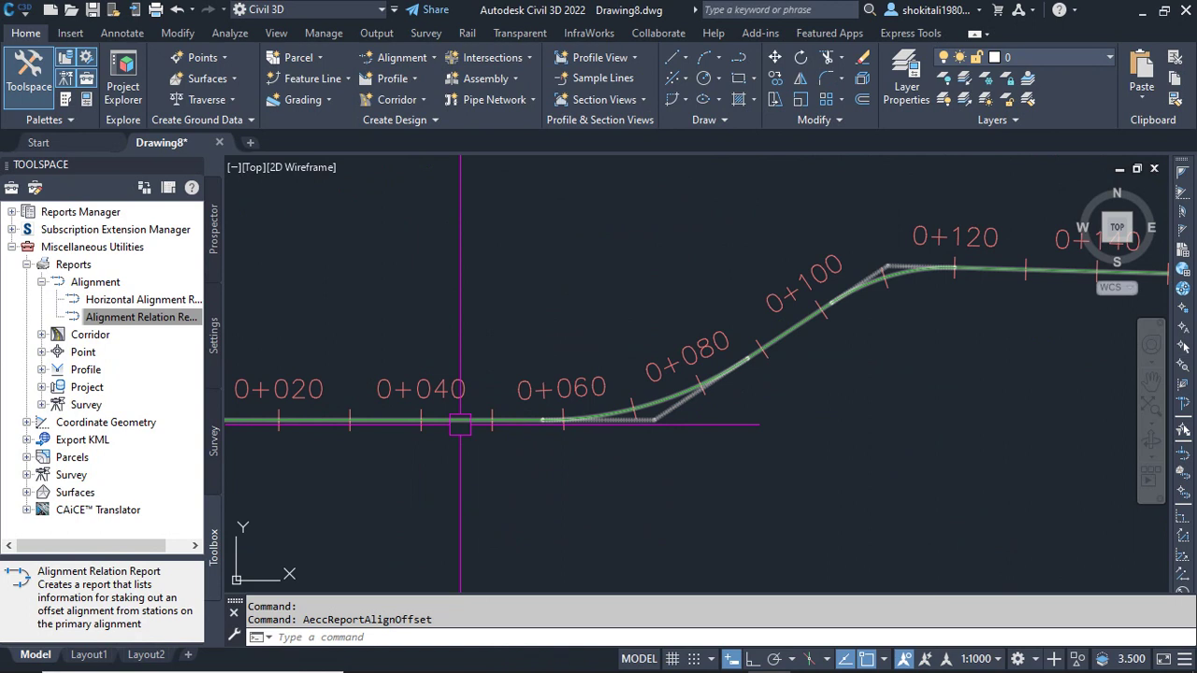
scroll(458, 421, down, 3)
scroll(450, 235, up, 3)
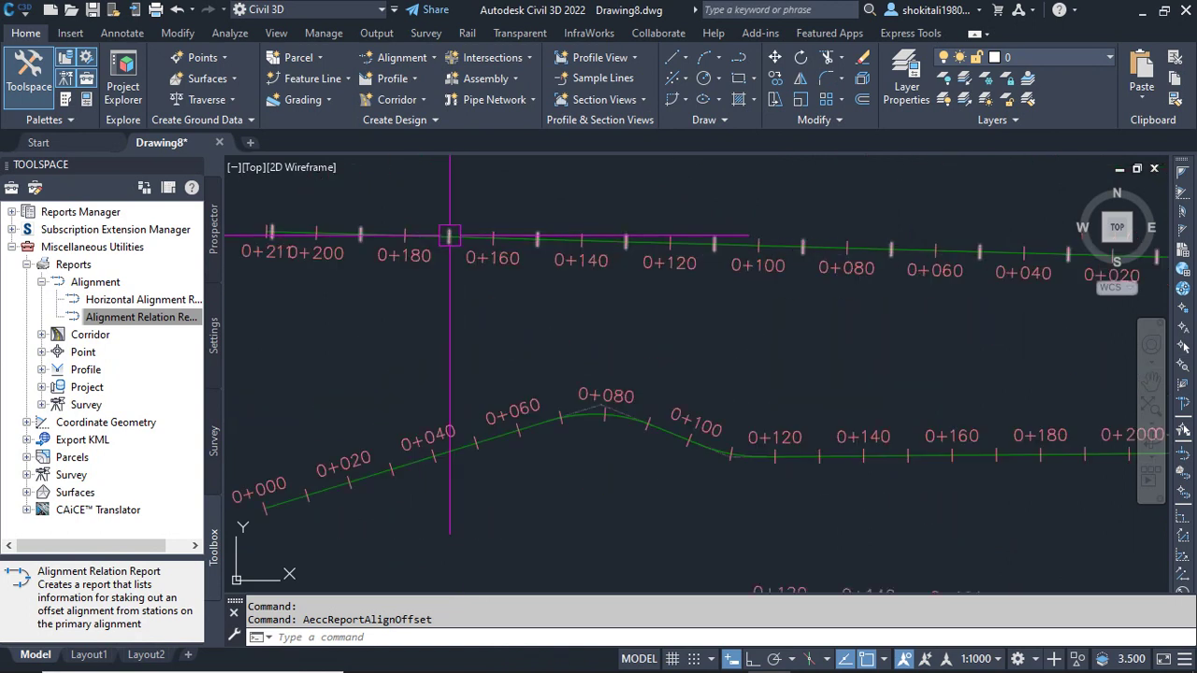
scroll(452, 247, down, 1)
scroll(472, 237, up, 5)
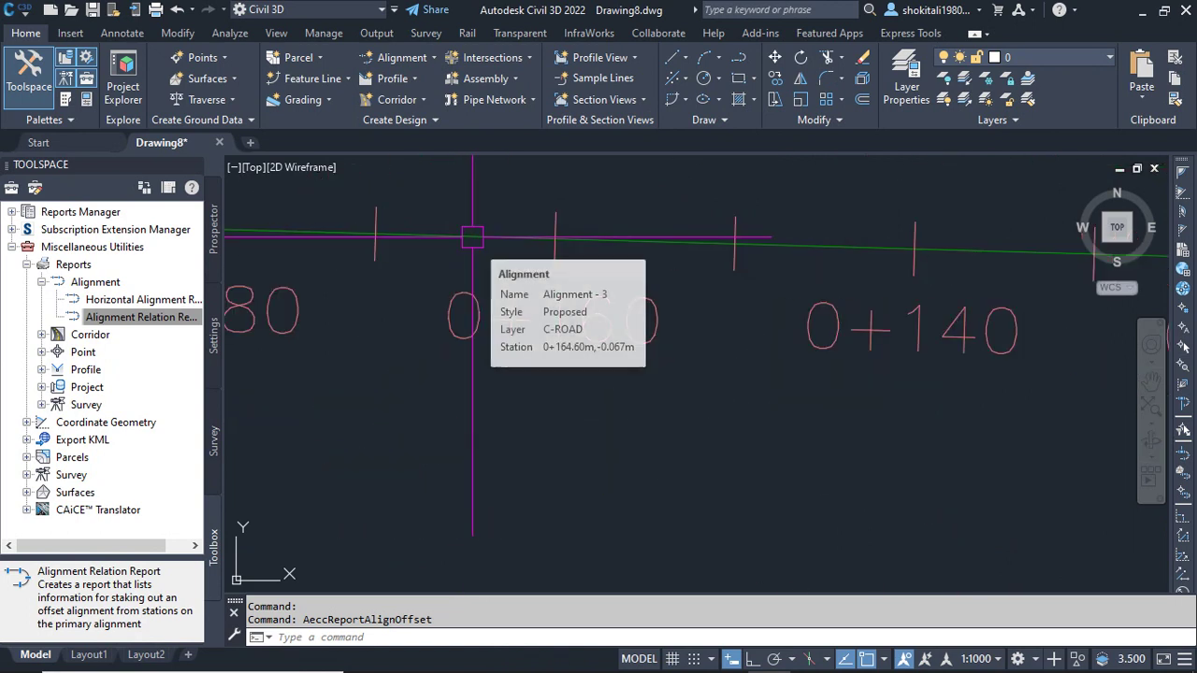
scroll(472, 241, down, 5)
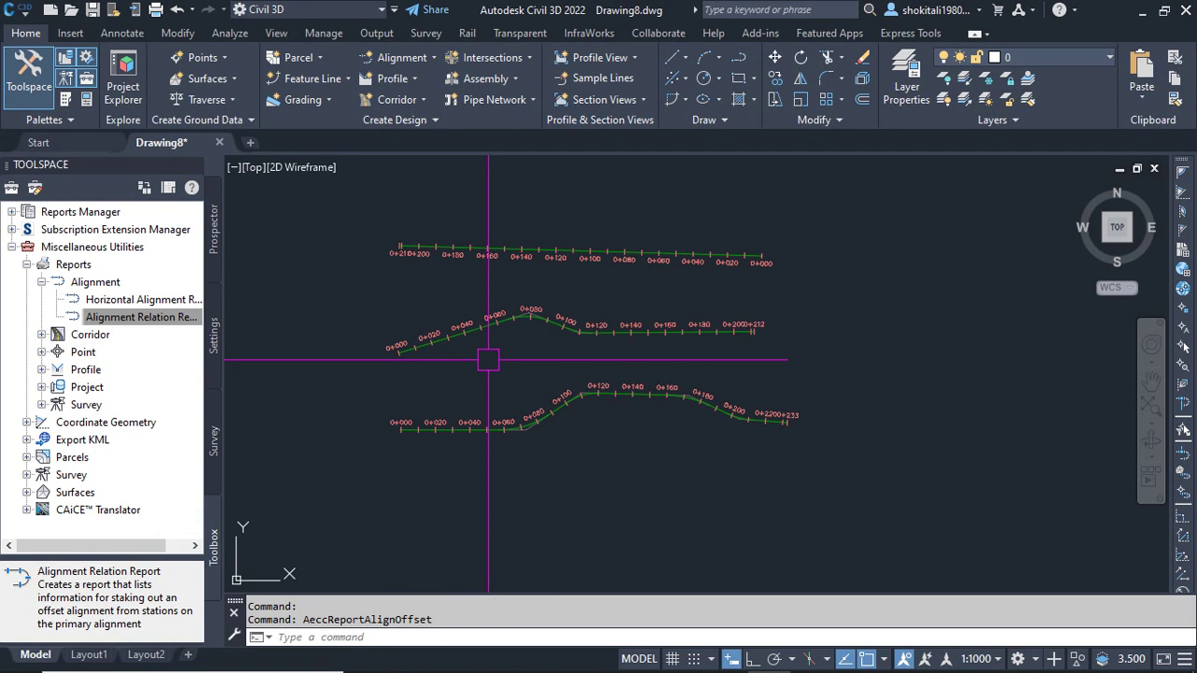
scroll(399, 388, up, 4)
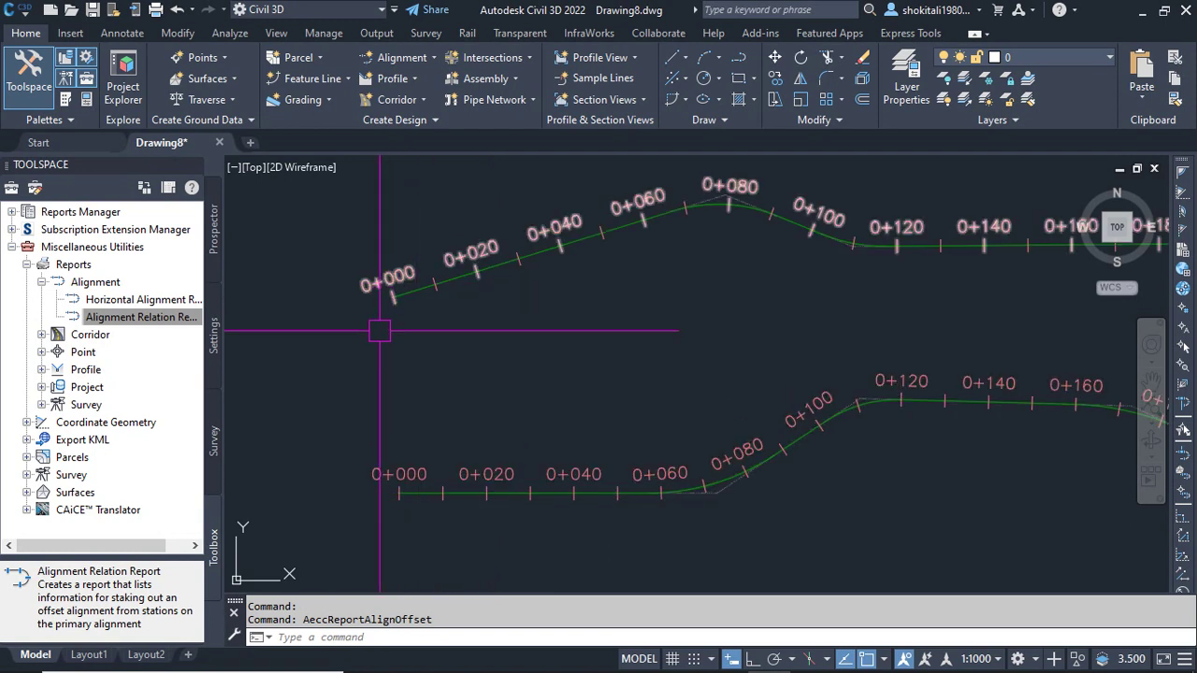
scroll(659, 358, down, 2)
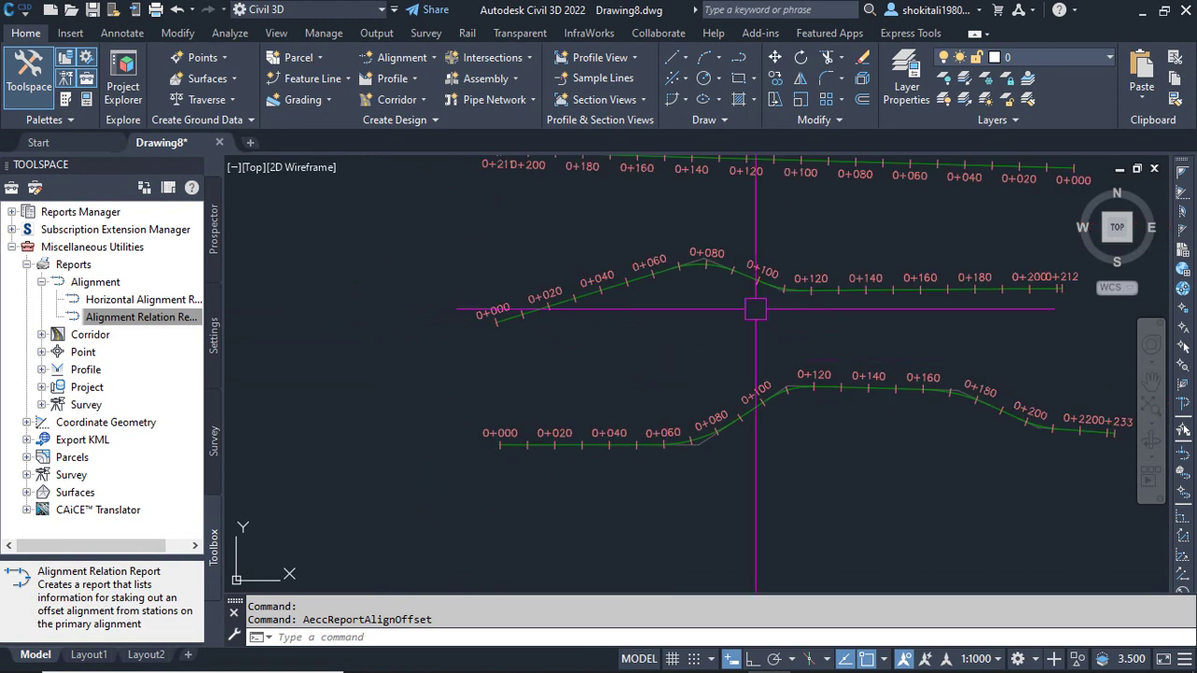
scroll(739, 337, down, 3)
scroll(879, 328, up, 6)
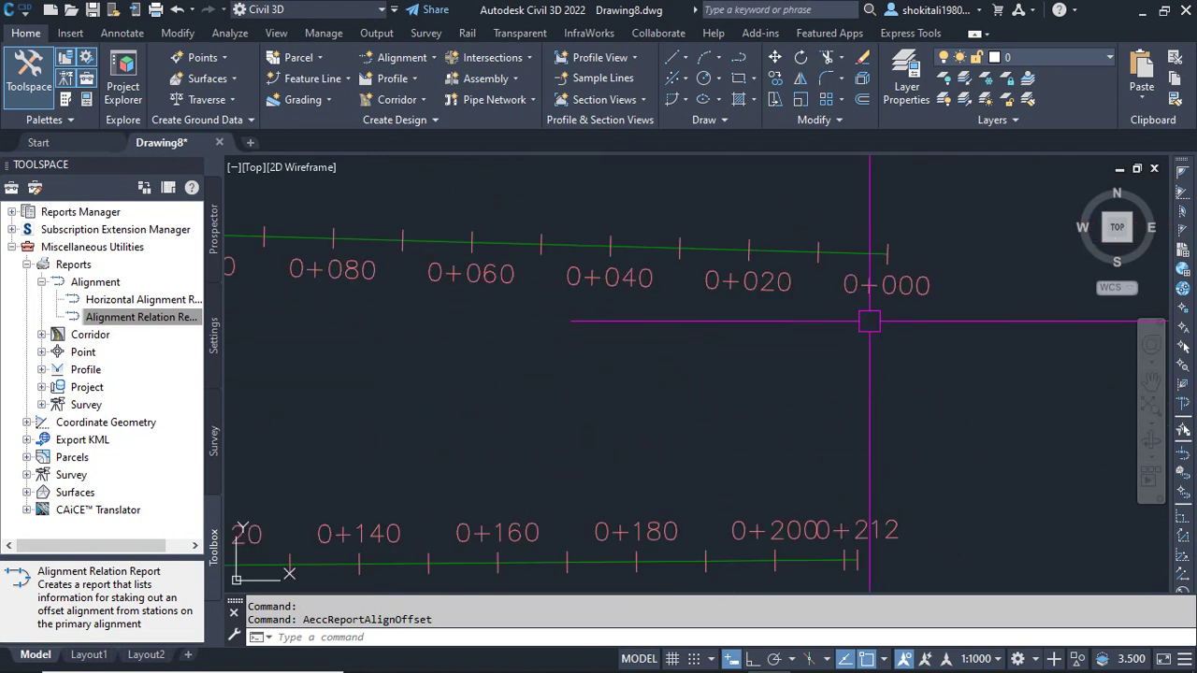
middle_drag(870, 322, 914, 292)
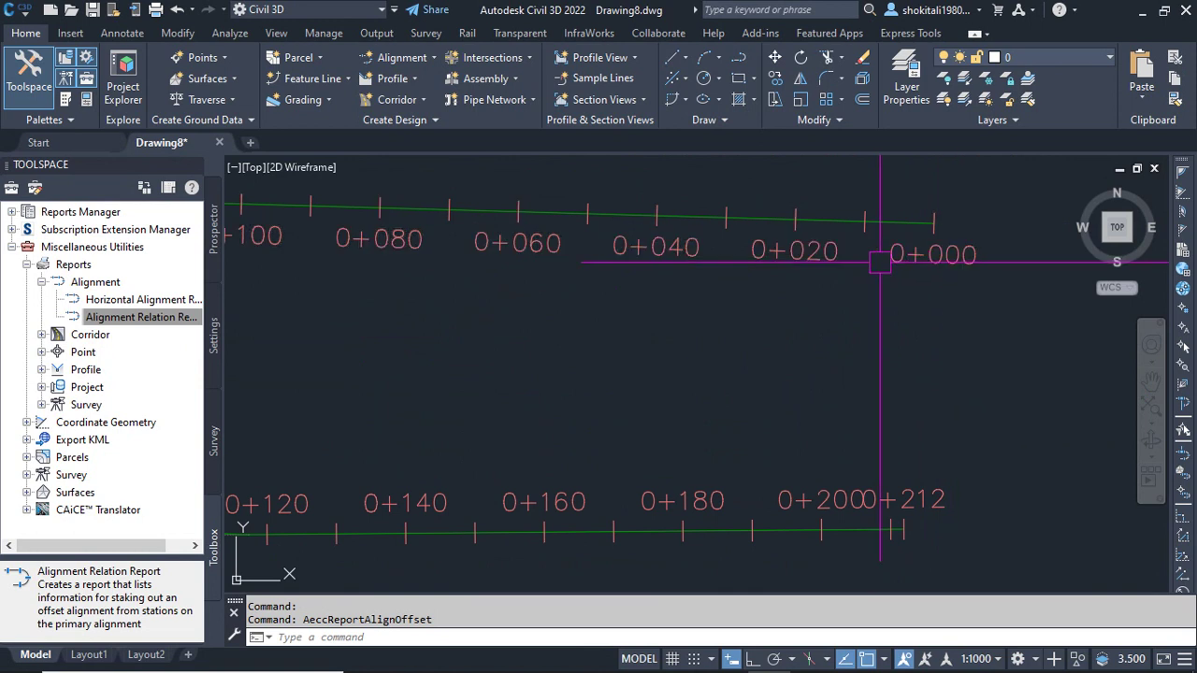
scroll(470, 332, down, 8)
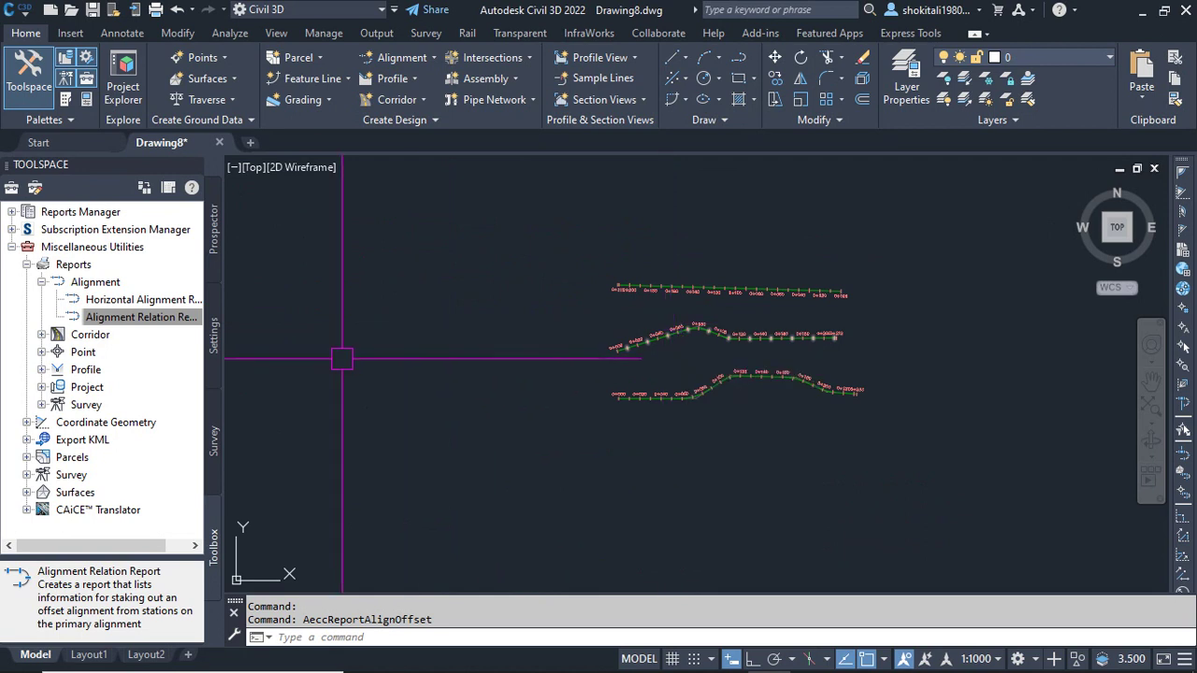
Expand the Miscellaneous Utilities reports down to the alignment report tools
click(12, 247)
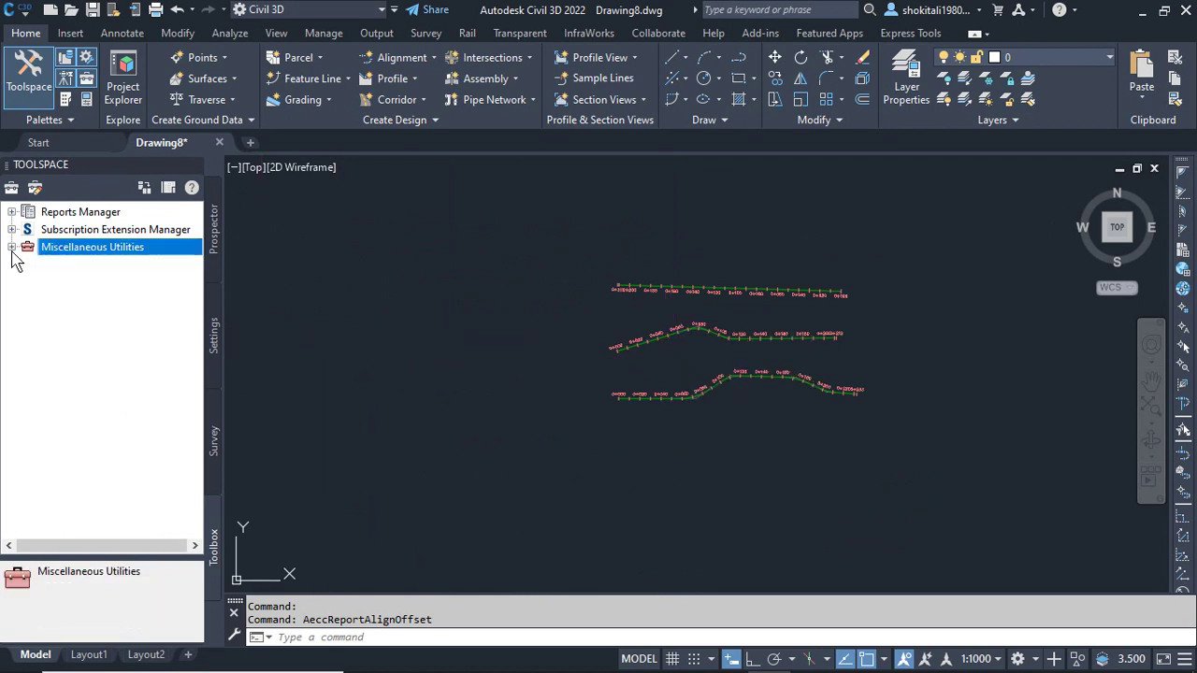
click(218, 238)
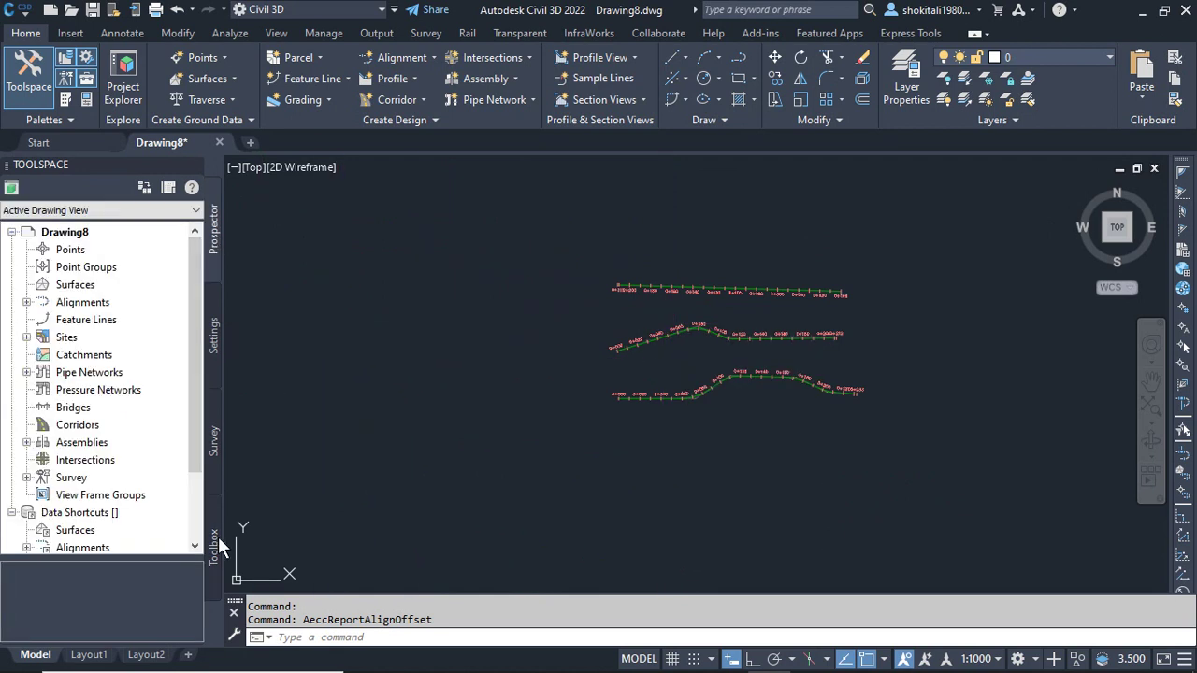
click(215, 545)
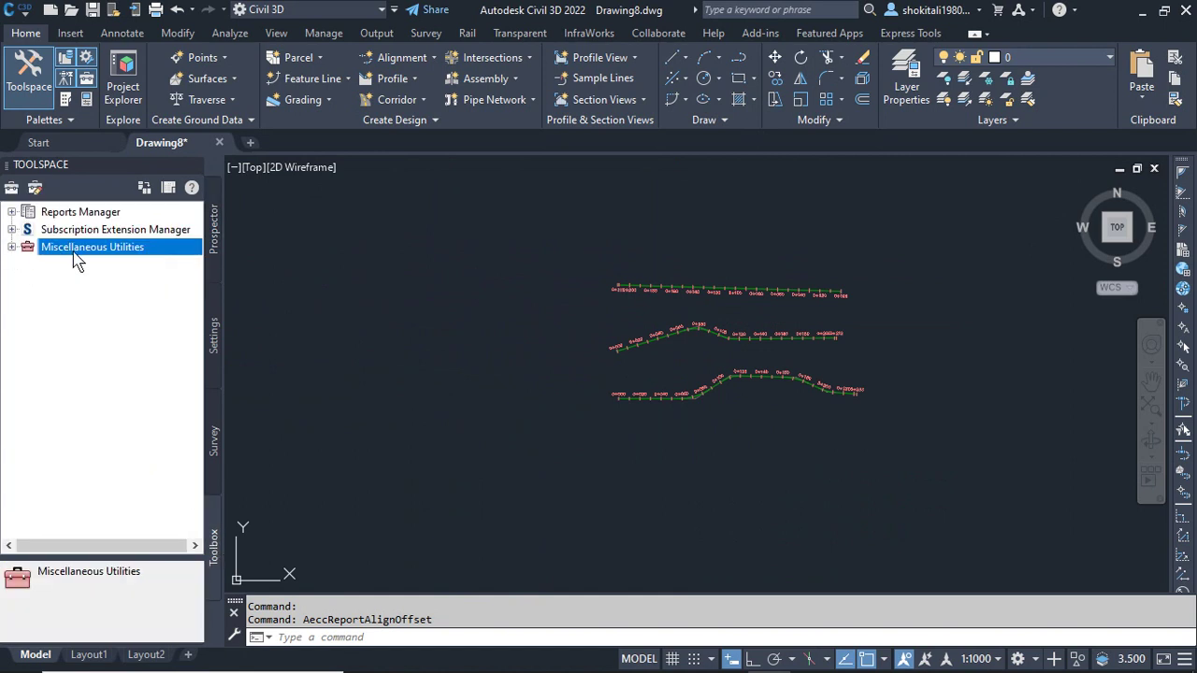
click(11, 247)
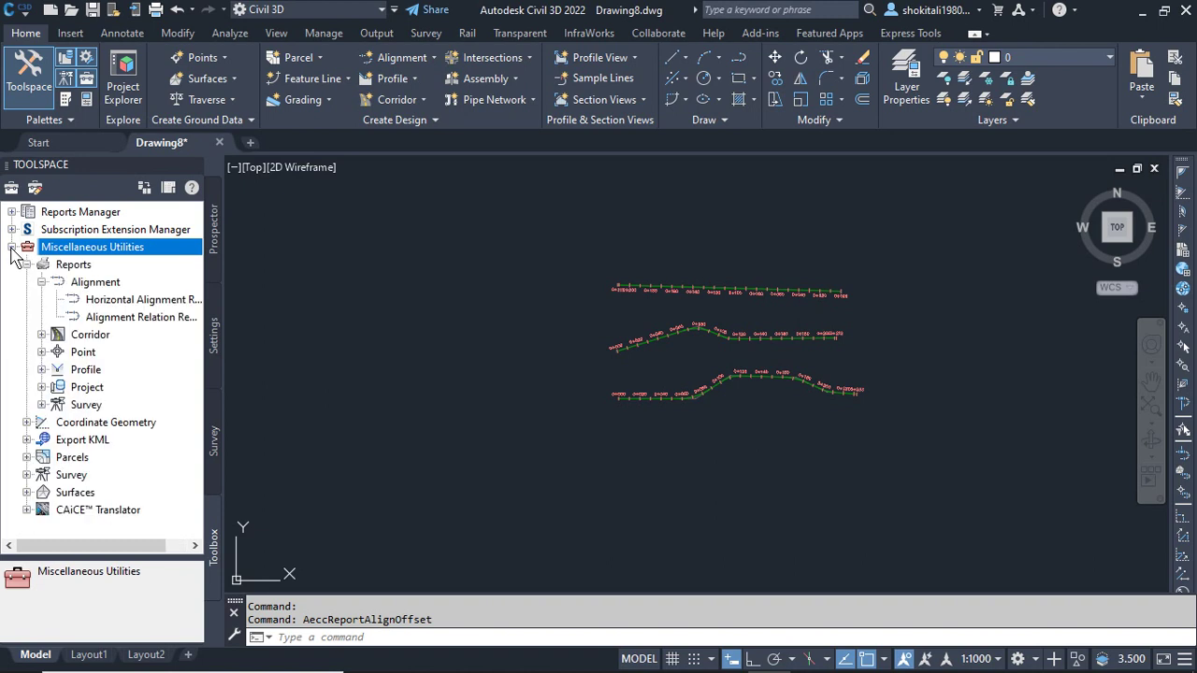
click(26, 265)
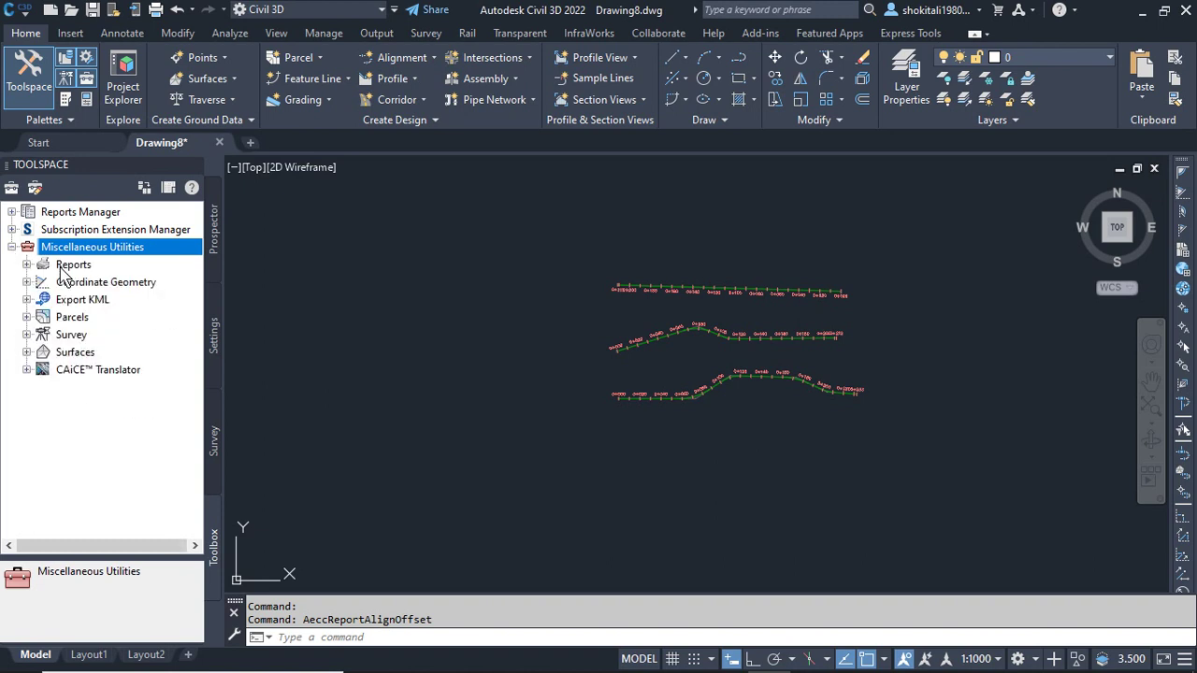
click(26, 266)
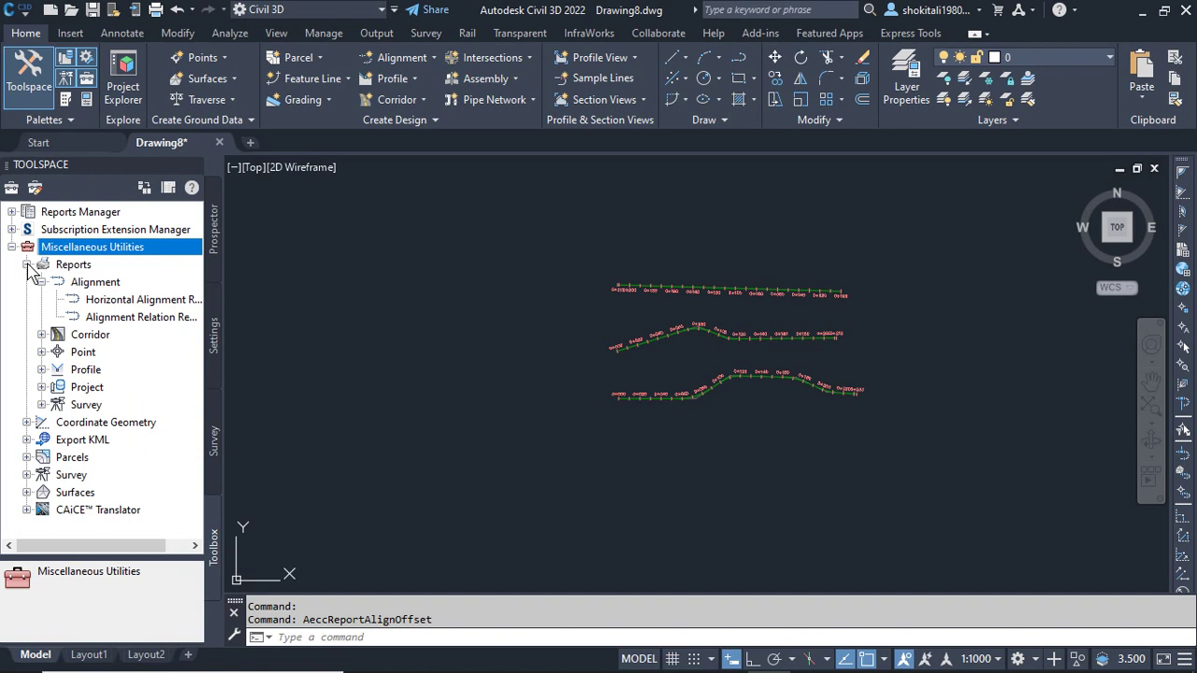
click(41, 281)
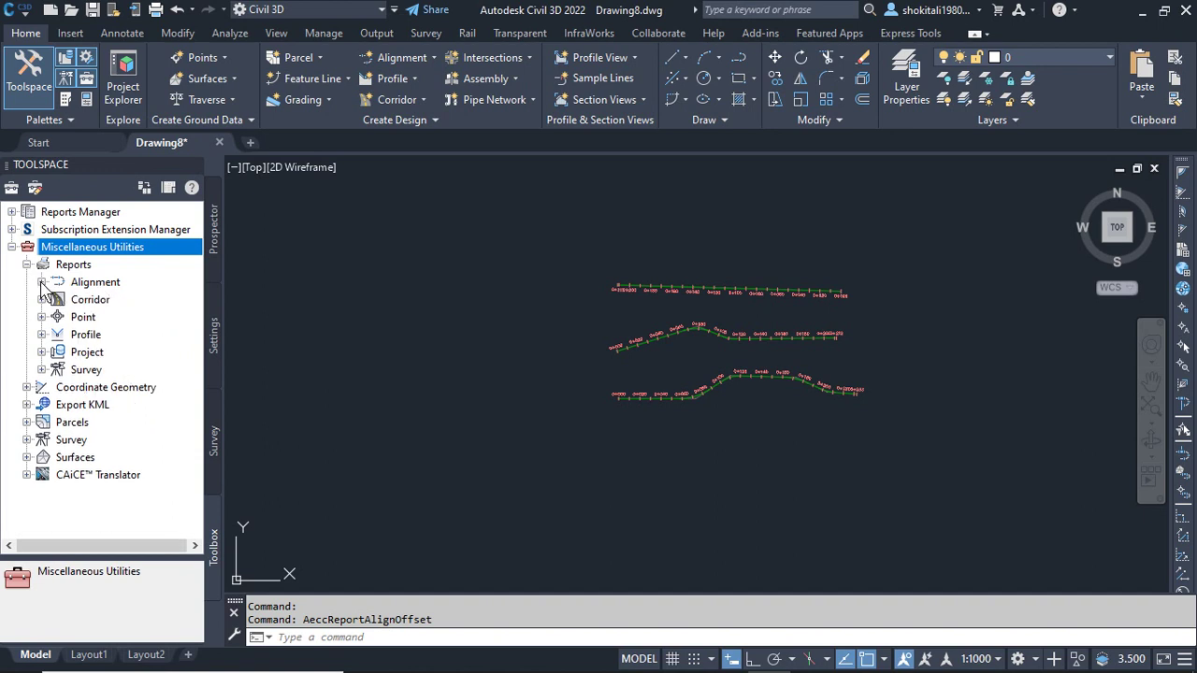
click(41, 282)
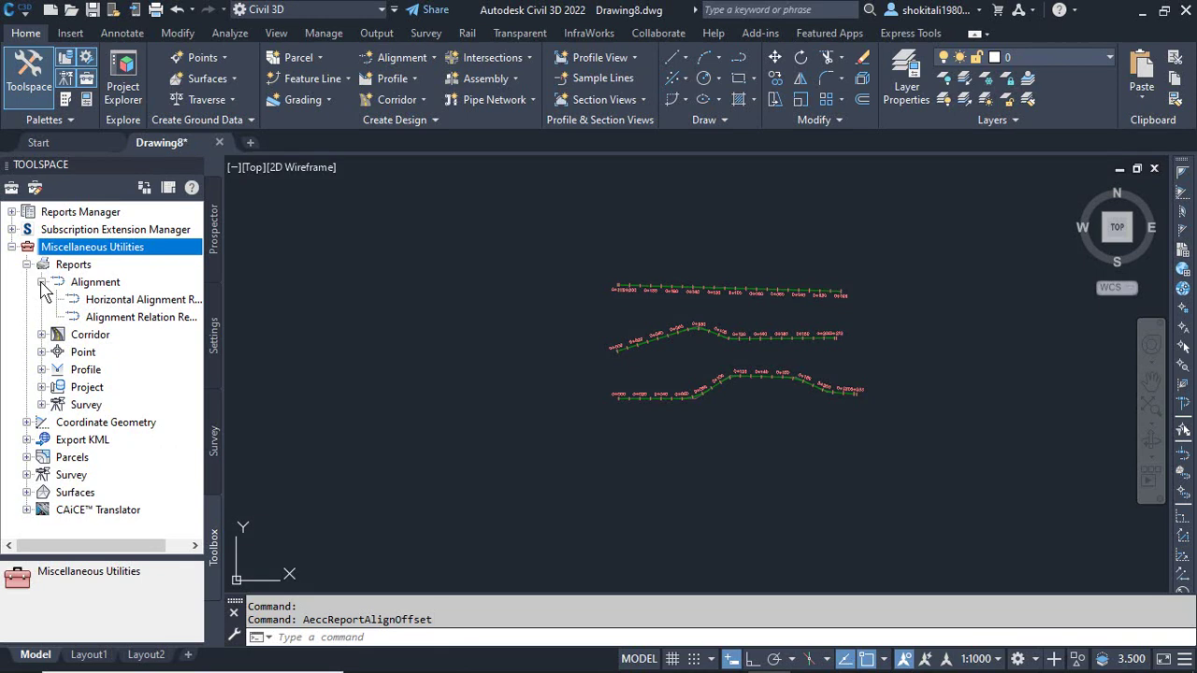
Create an Alignment Relation Report for Alignment - (1) with Alignment - 2 as the offset alignment, using a station increment of 10
click(145, 320)
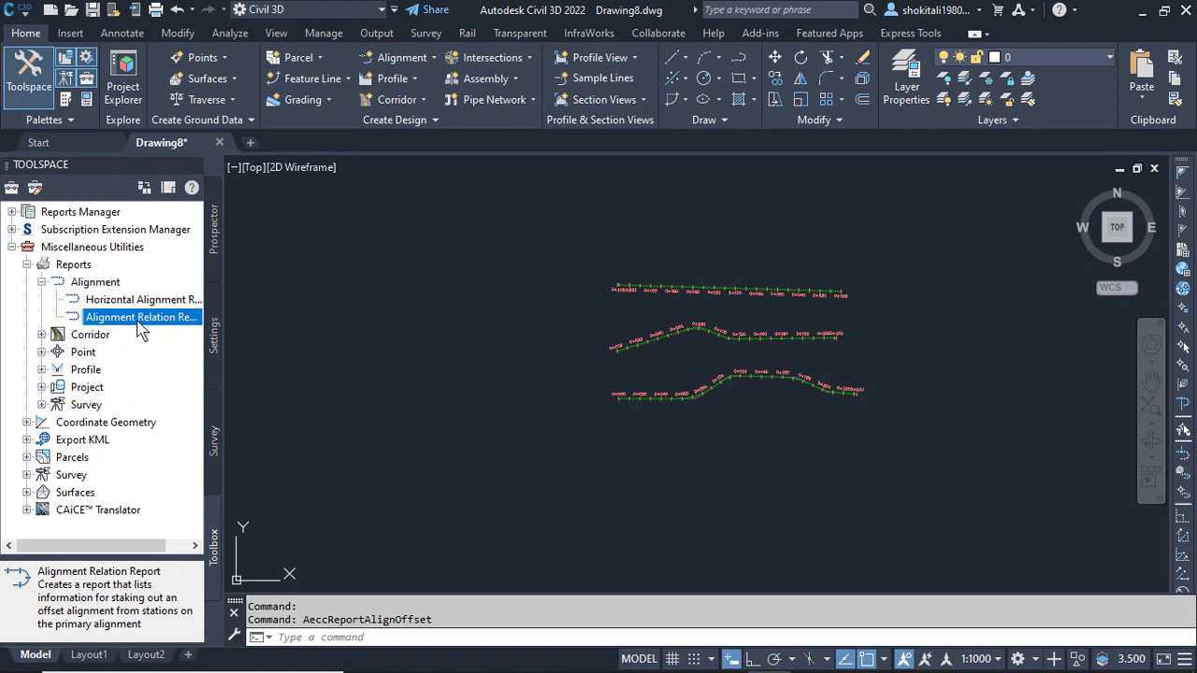
right_click(141, 329)
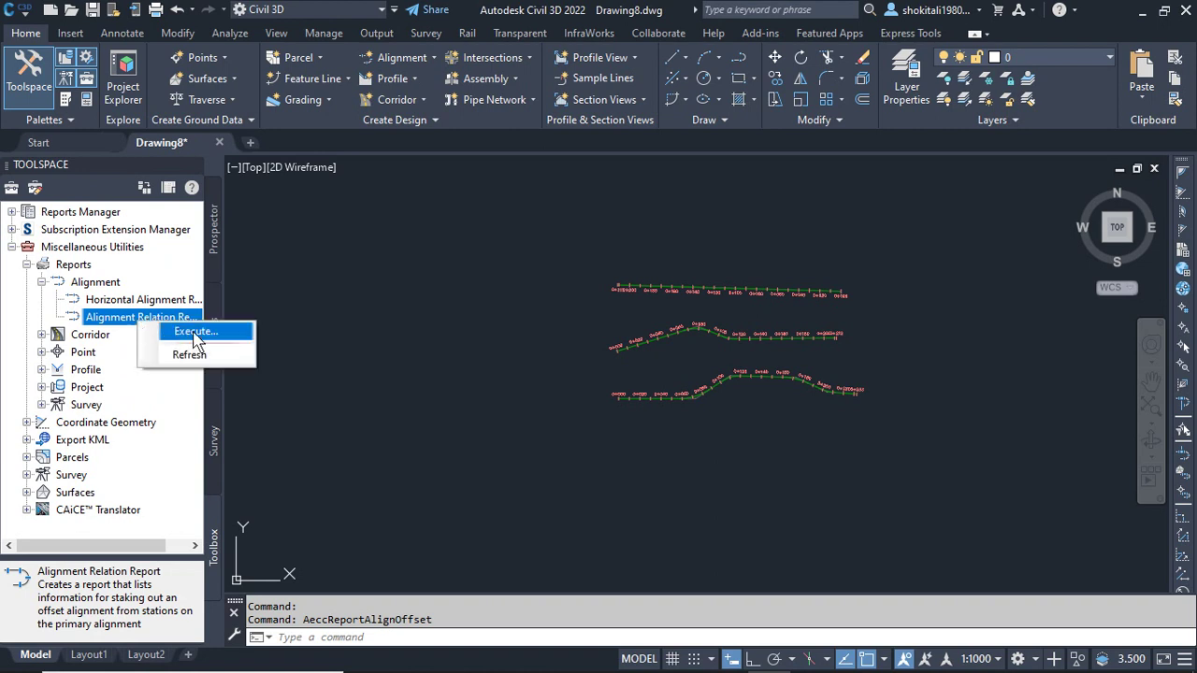
click(196, 333)
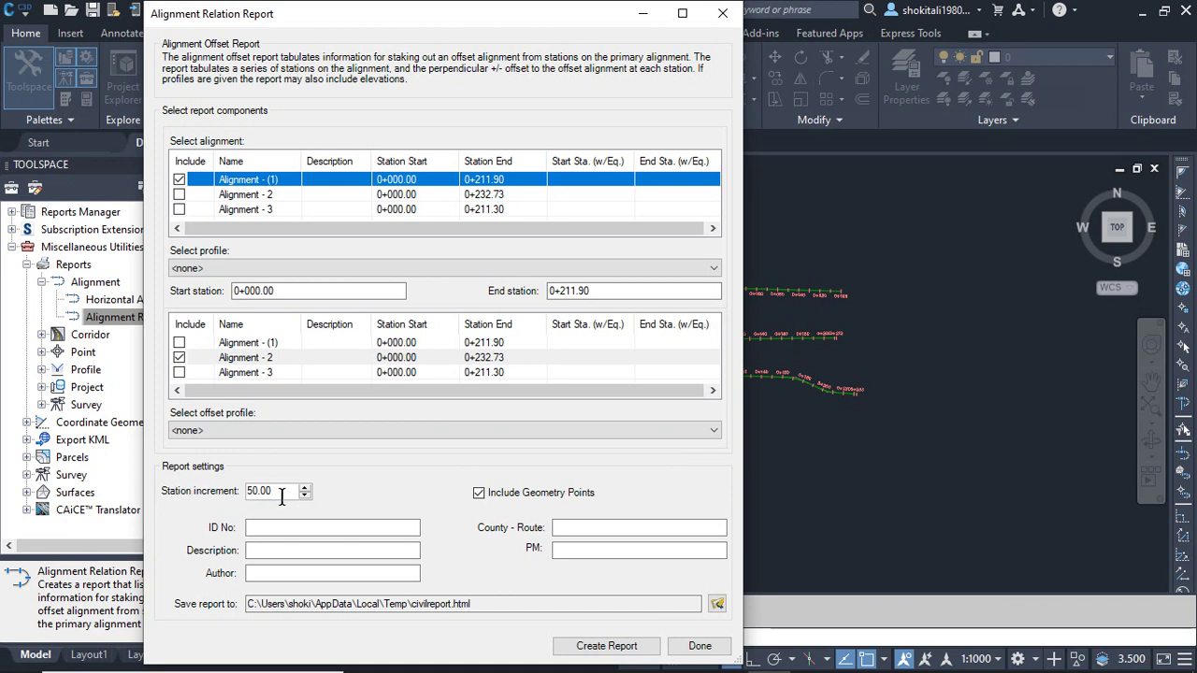
drag(276, 493, 243, 493)
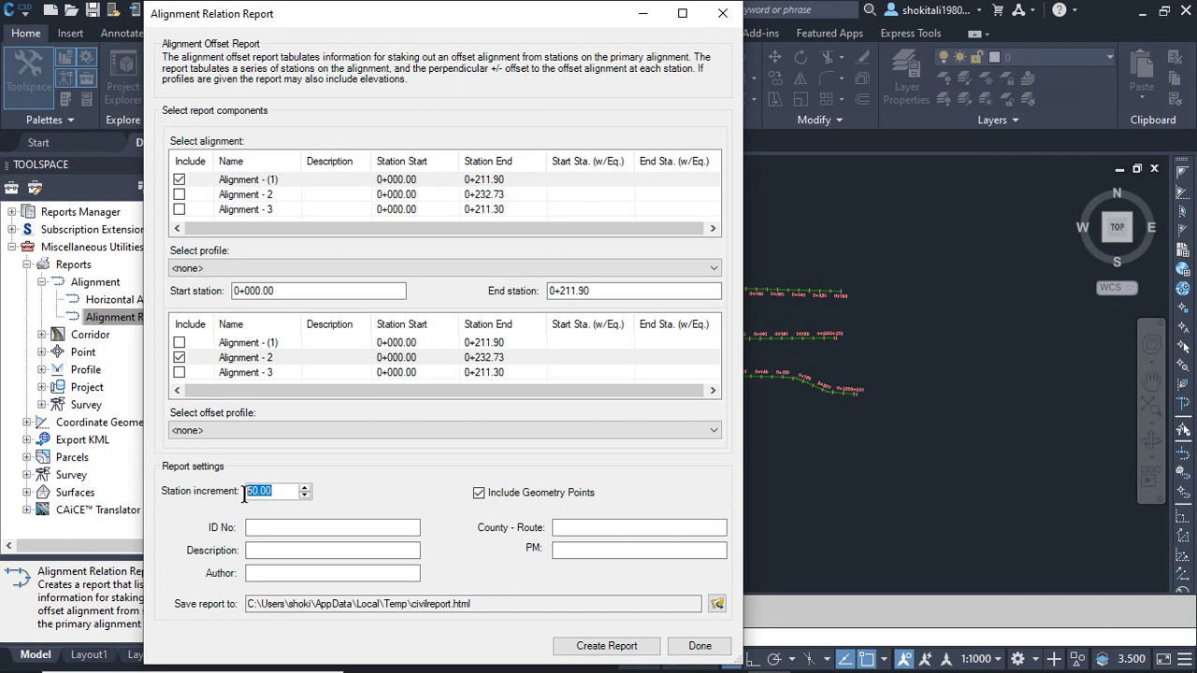
text(10)
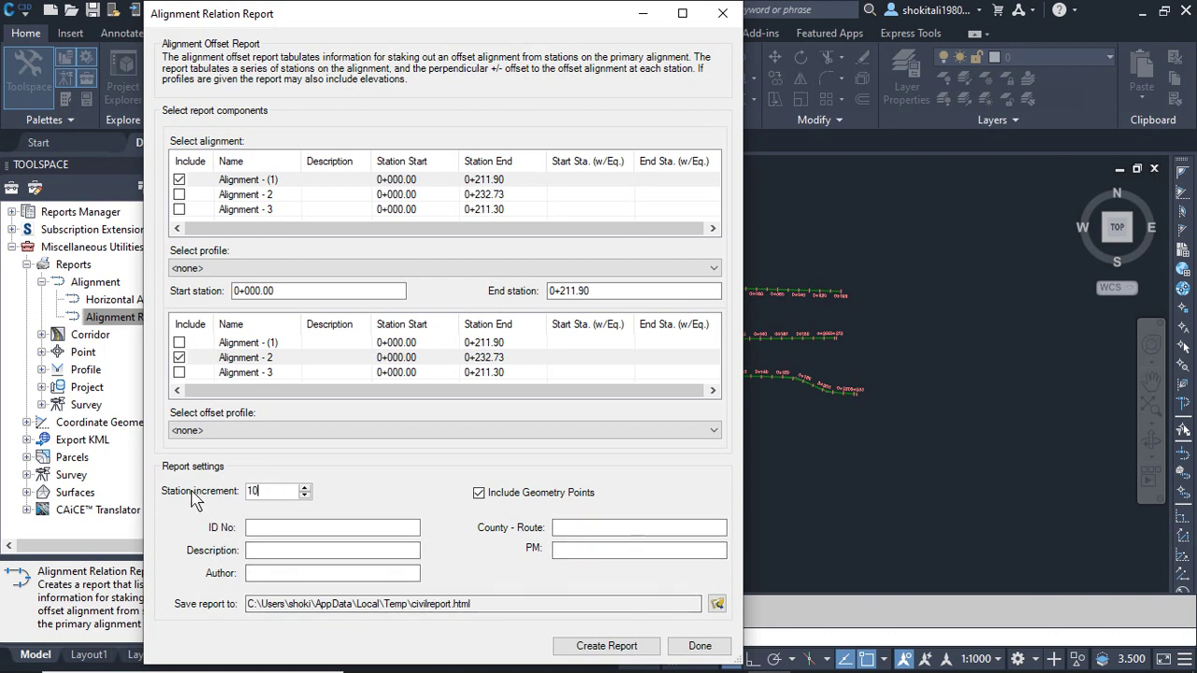
click(592, 652)
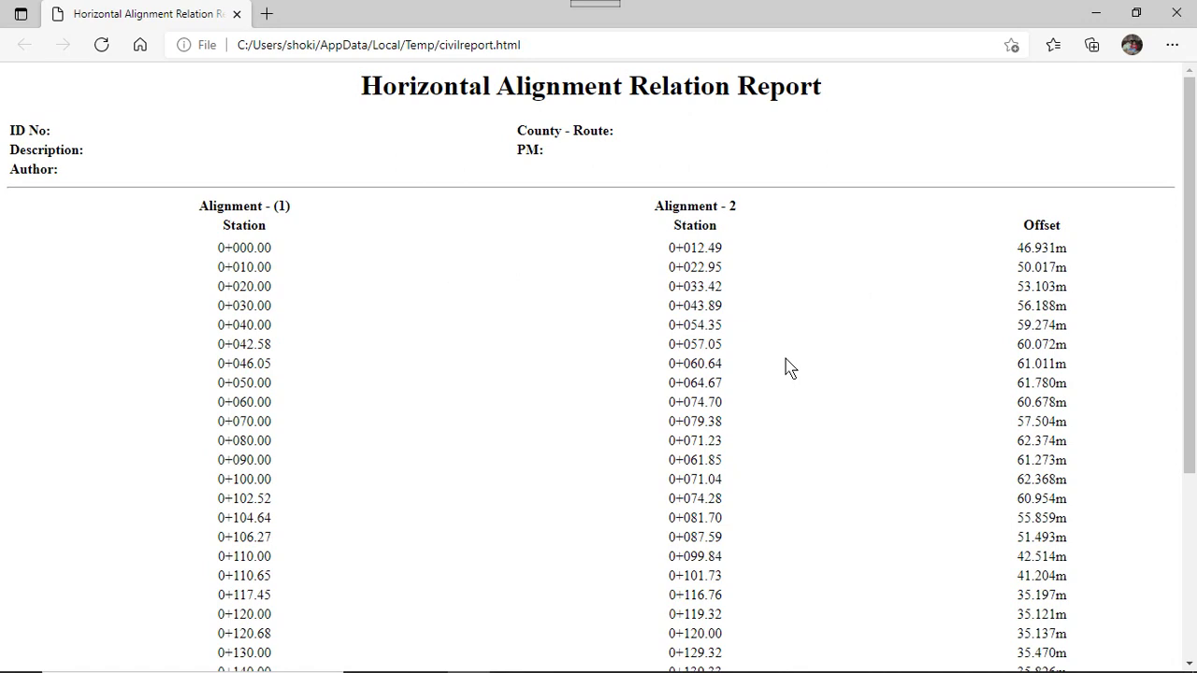
Review the stations and offsets in the alignment relation report, and close the report and its settings dialog
scroll(790, 374, down, 3)
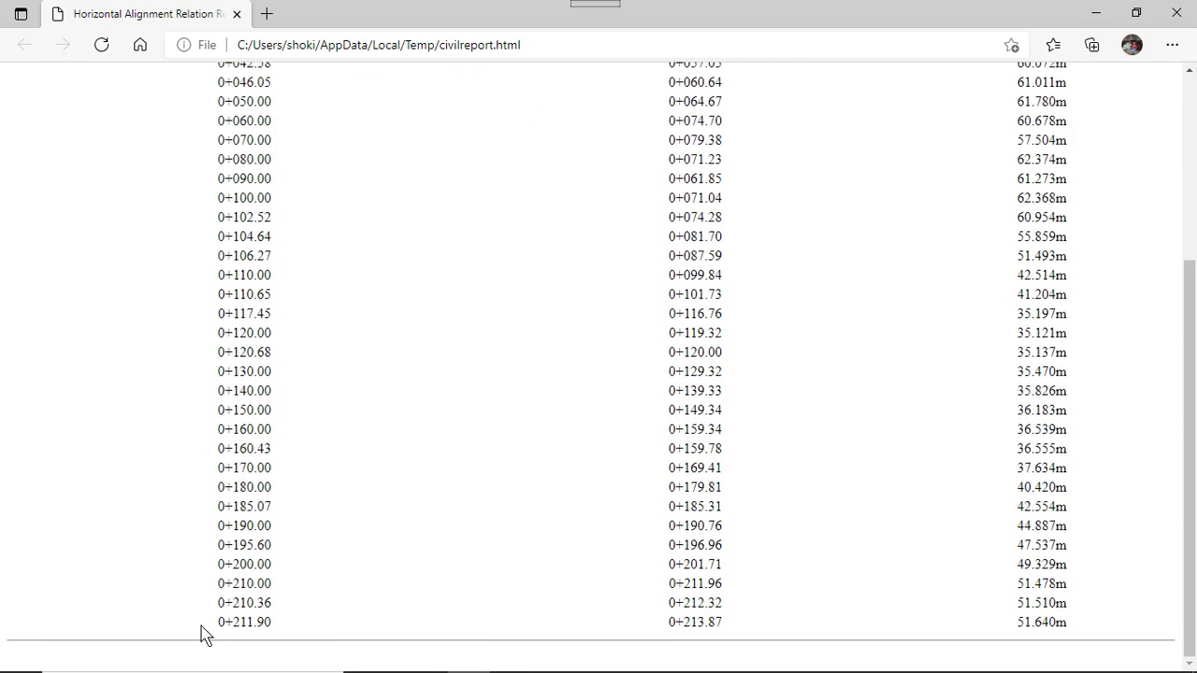
scroll(289, 561, up, 3)
scroll(257, 299, down, 3)
scroll(407, 543, up, 3)
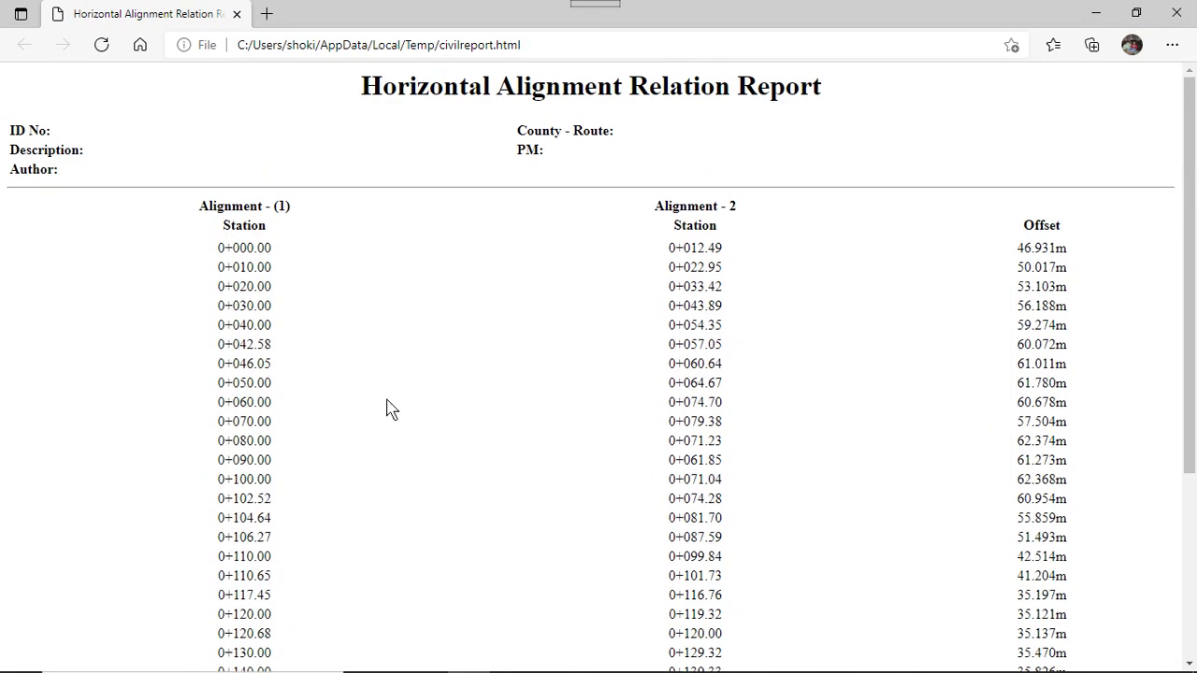
click(1177, 13)
click(694, 648)
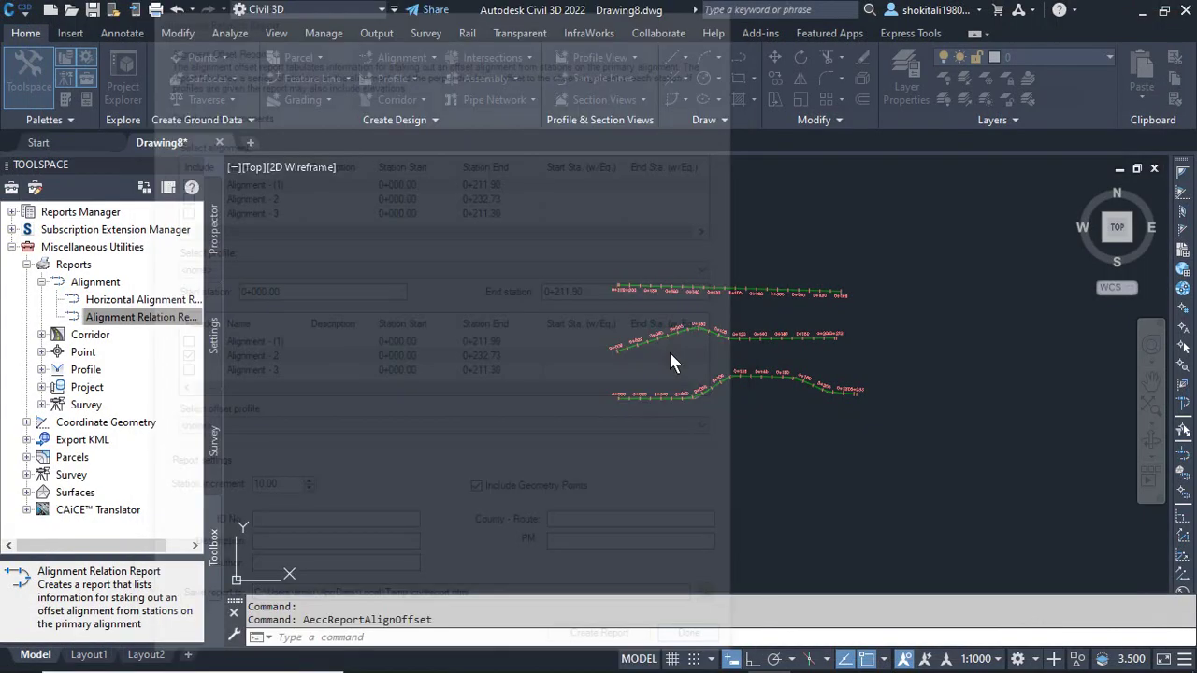
scroll(680, 385, up, 5)
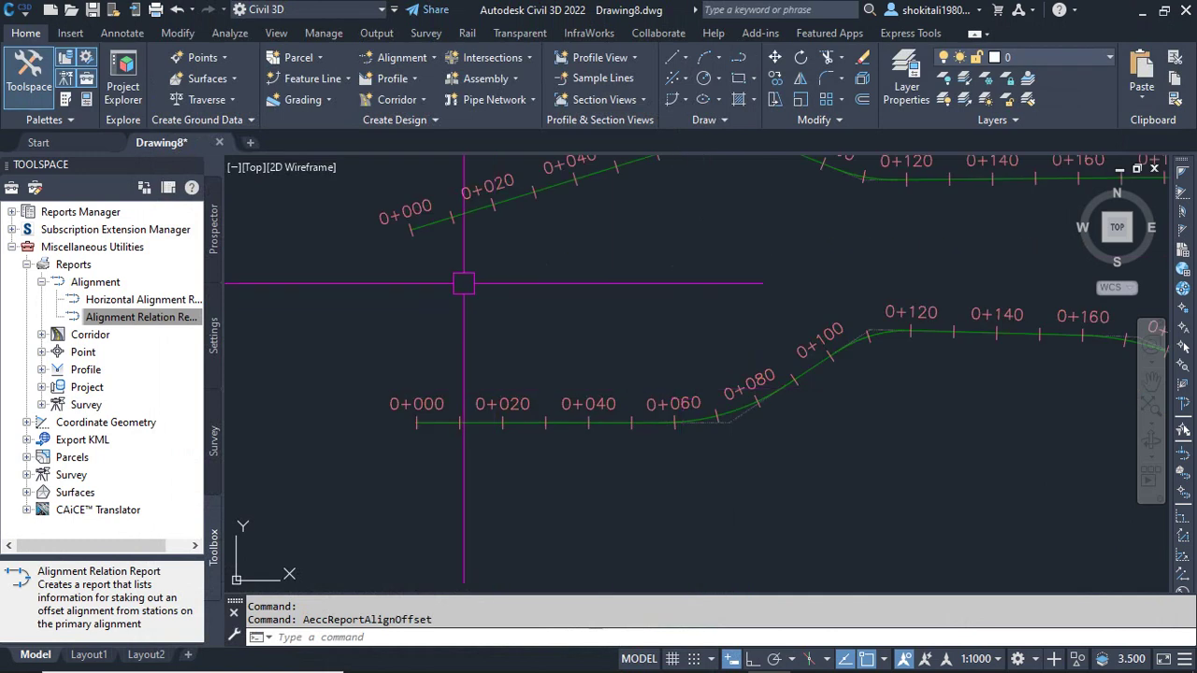
scroll(804, 271, down, 4)
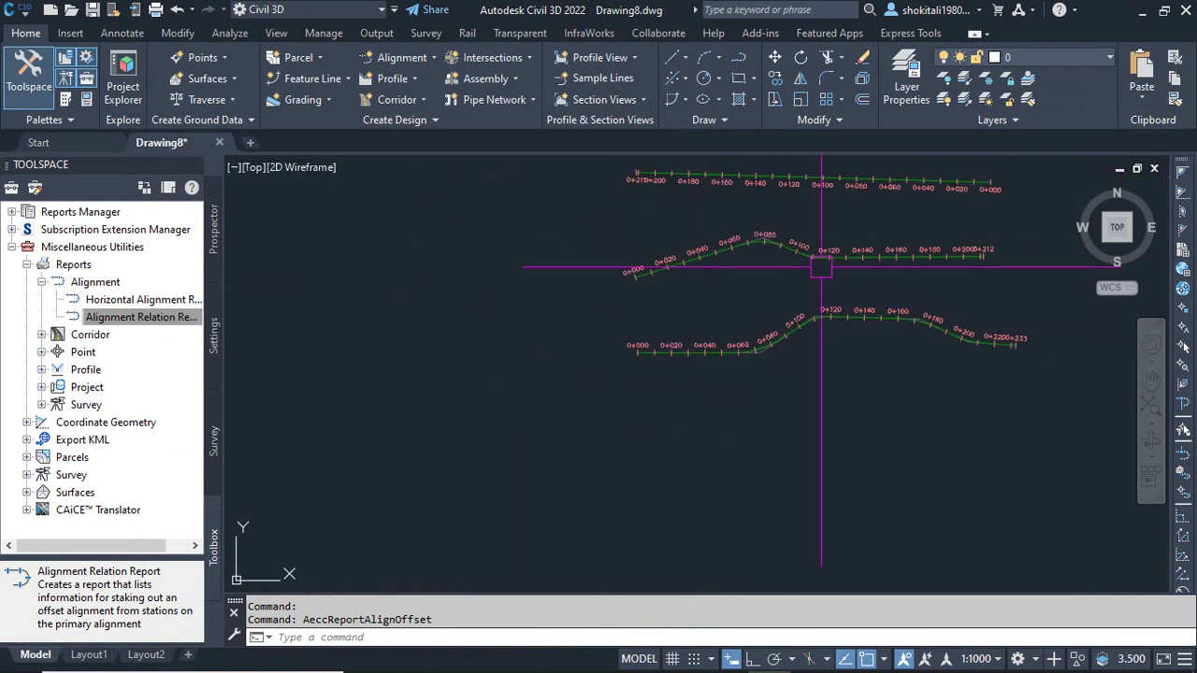
scroll(847, 355, up, 2)
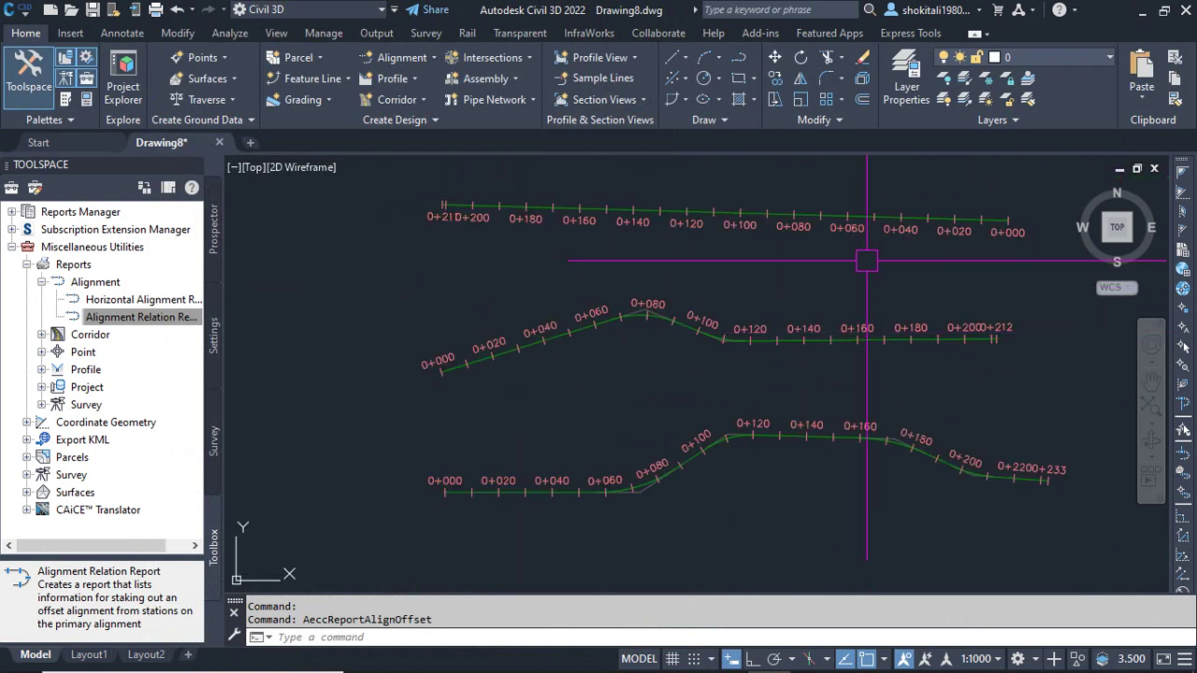
click(153, 318)
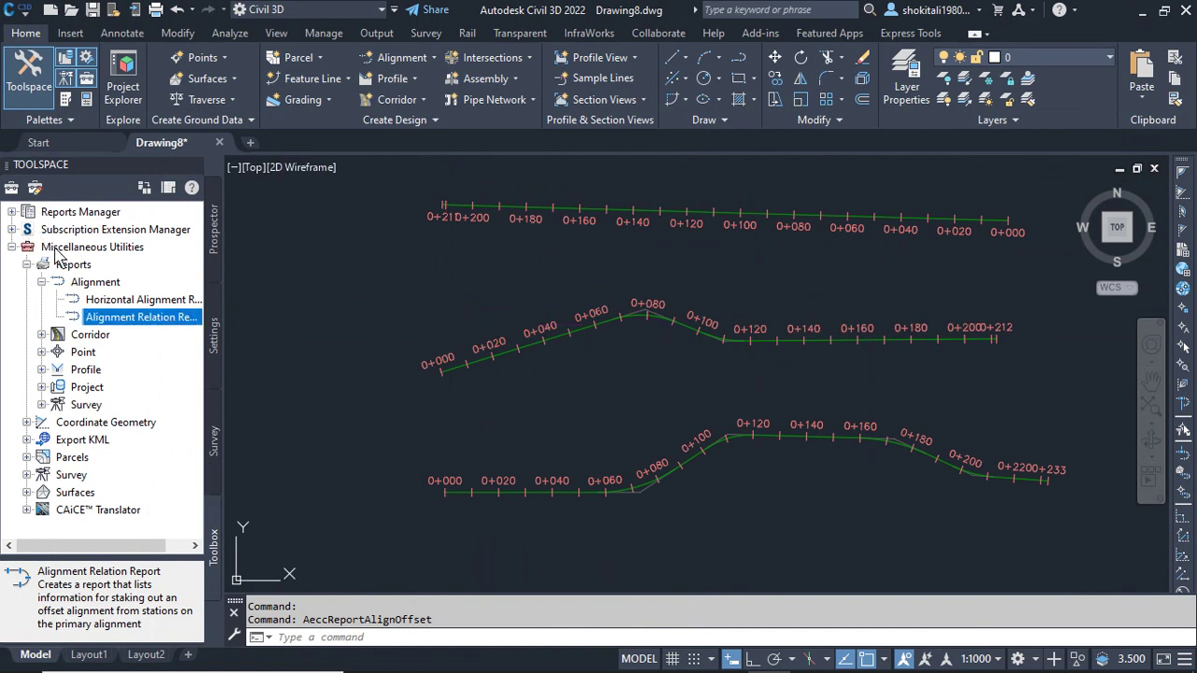
Create an Alignment Relation Report for Alignment - (1) with Alignment - 3 as the offset alignment, using a station increment of 10, and close the settings
right_click(126, 328)
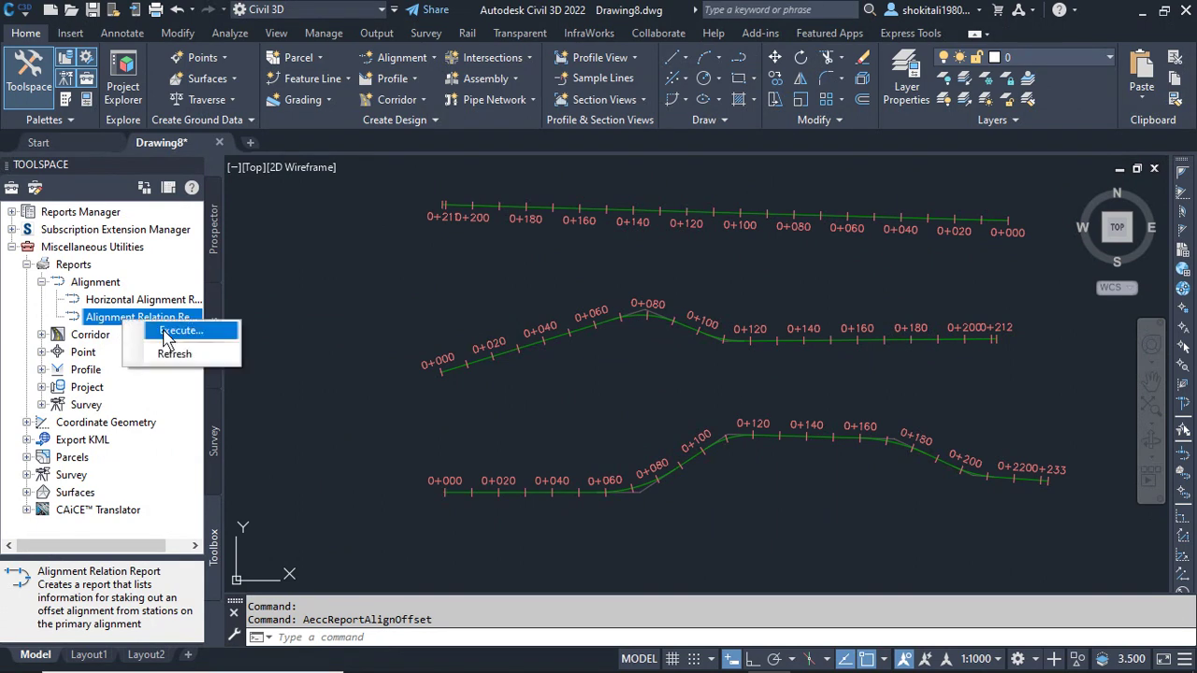
click(177, 334)
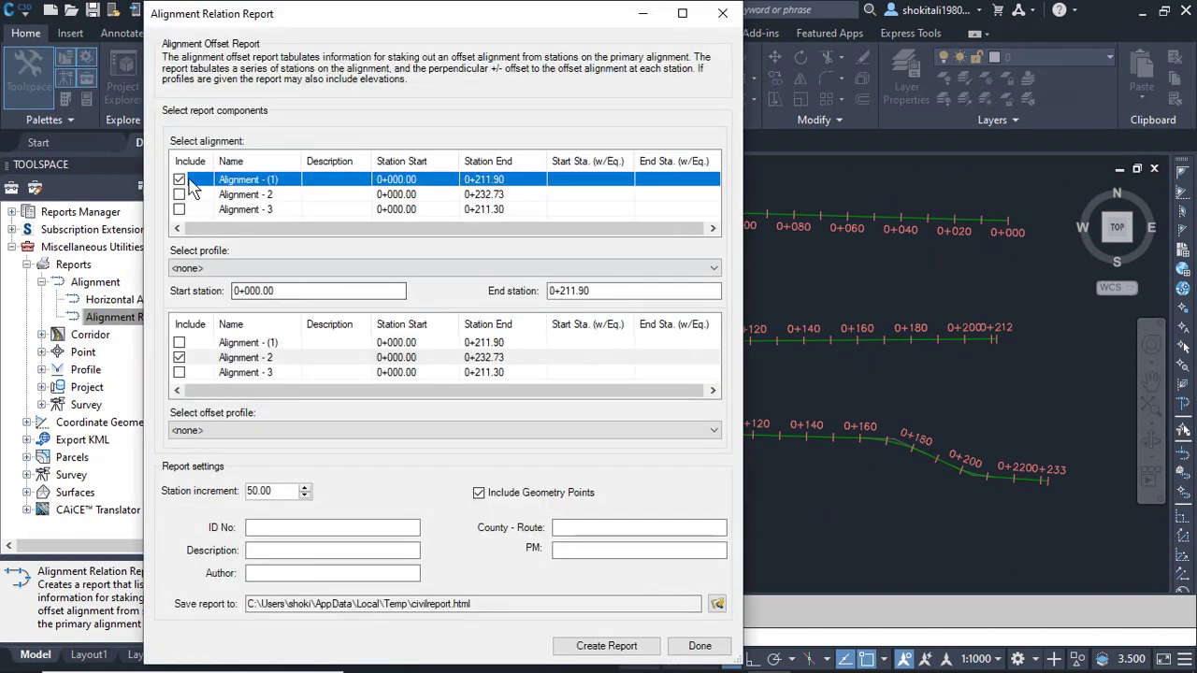
click(179, 361)
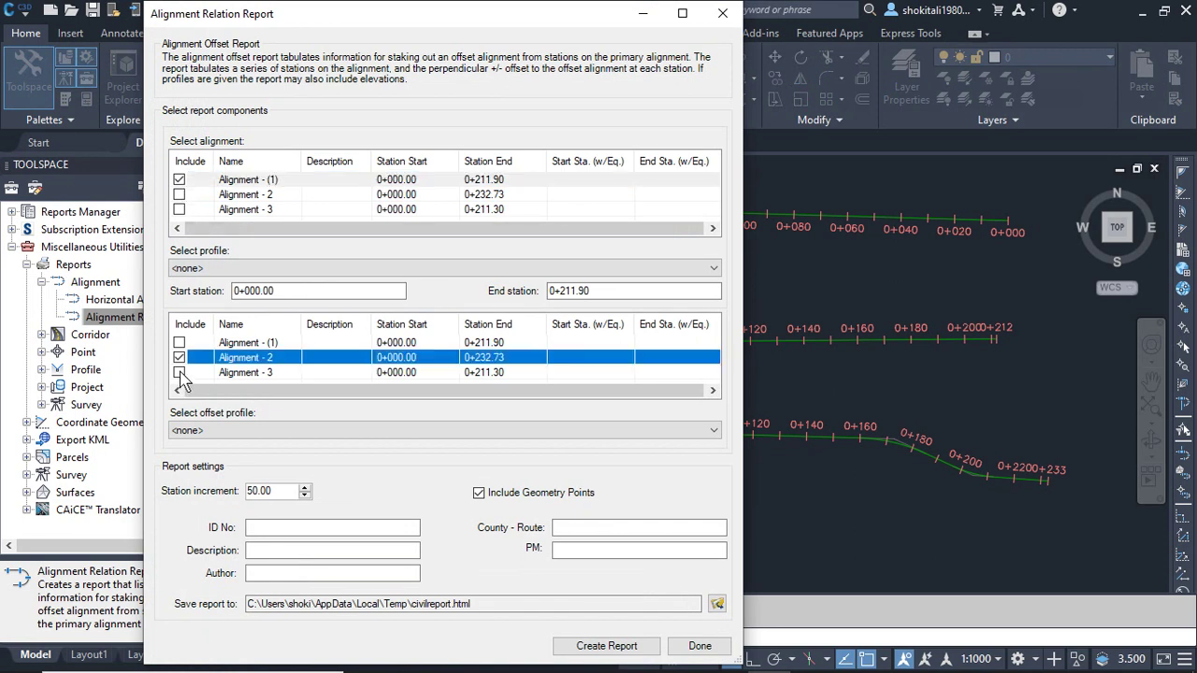
click(252, 374)
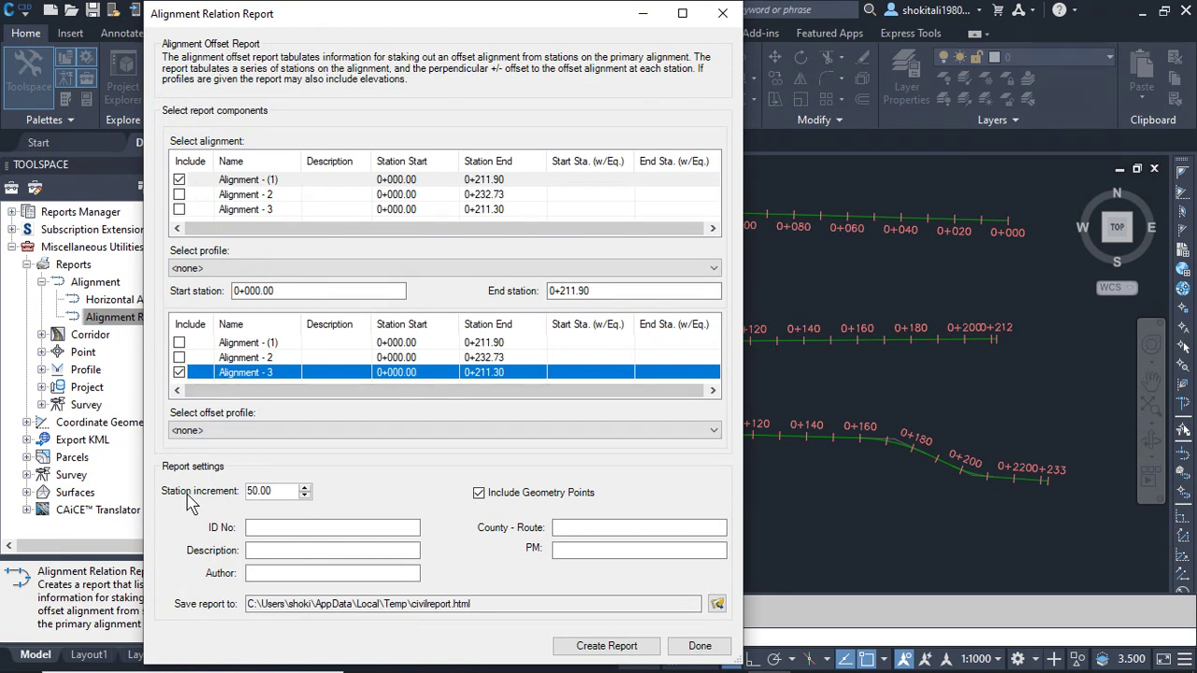
double_click(266, 490)
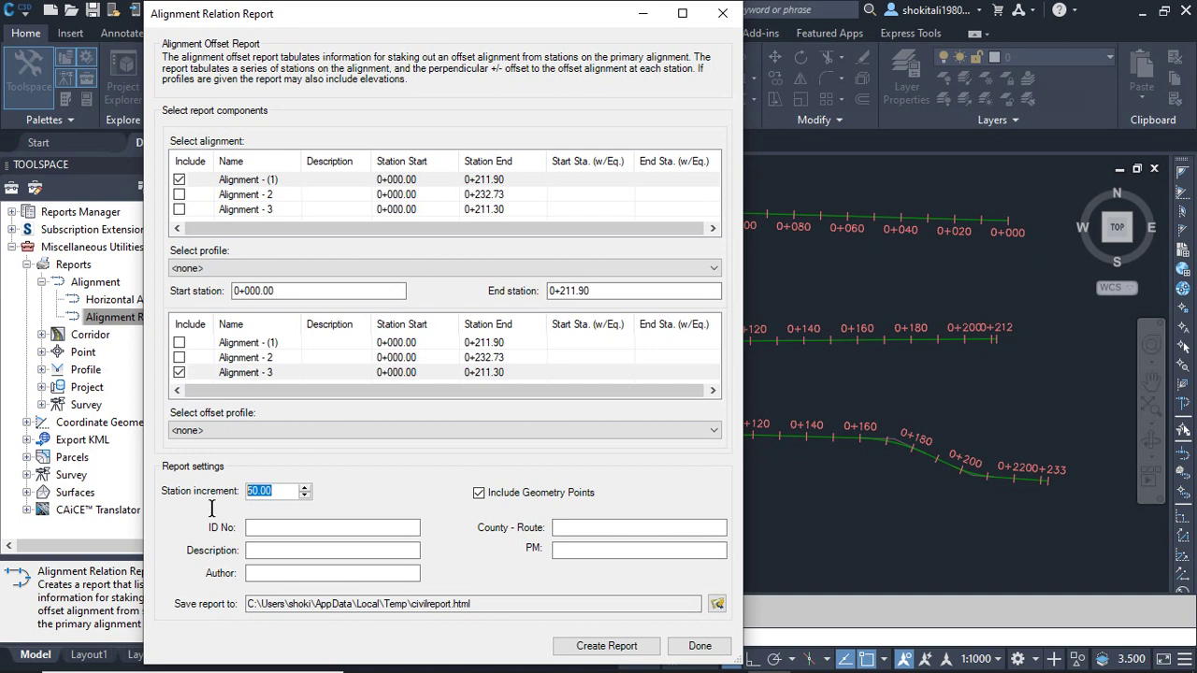
text(10)
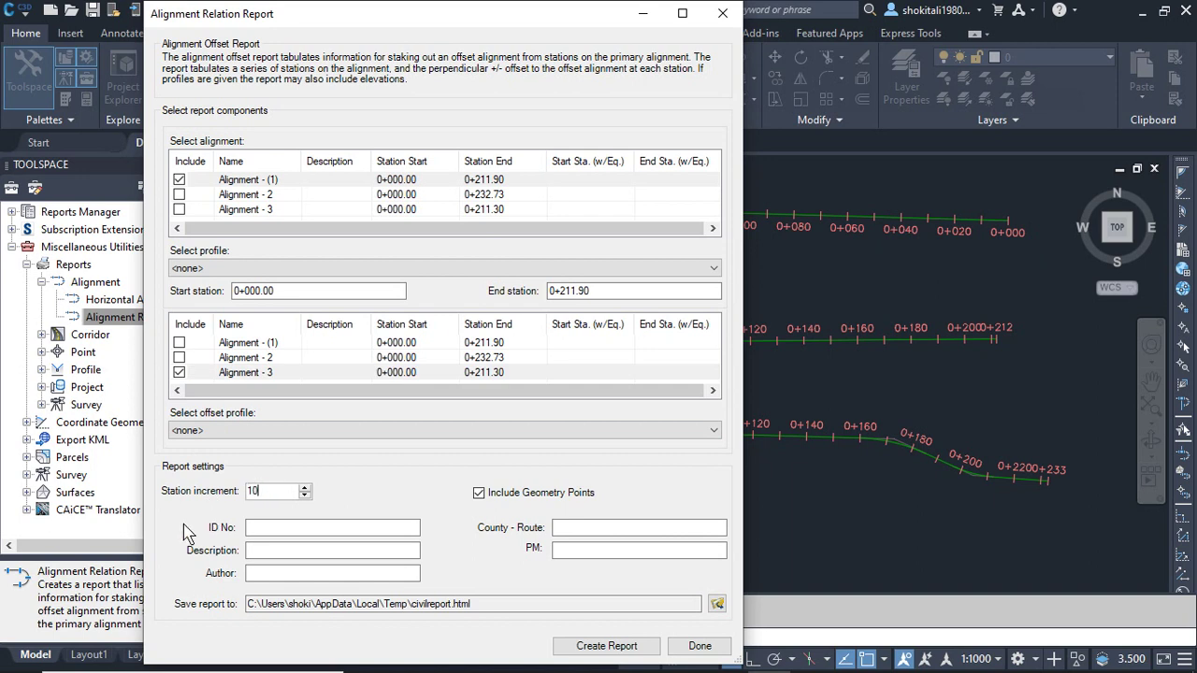
click(609, 647)
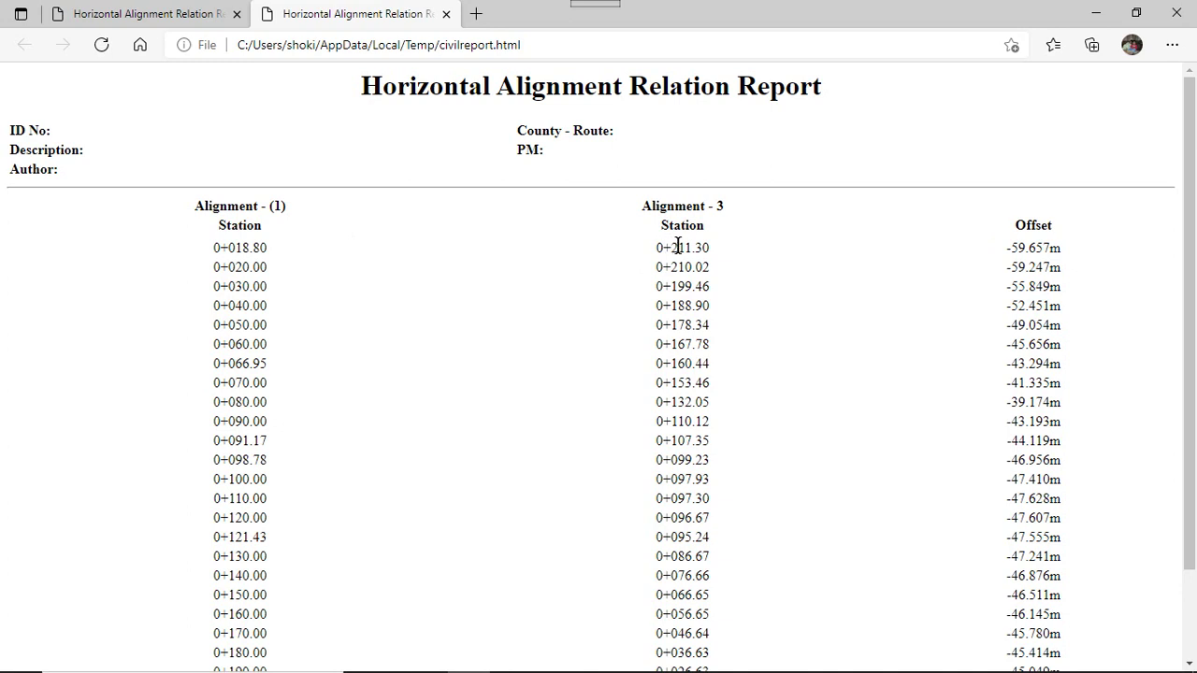
click(1096, 13)
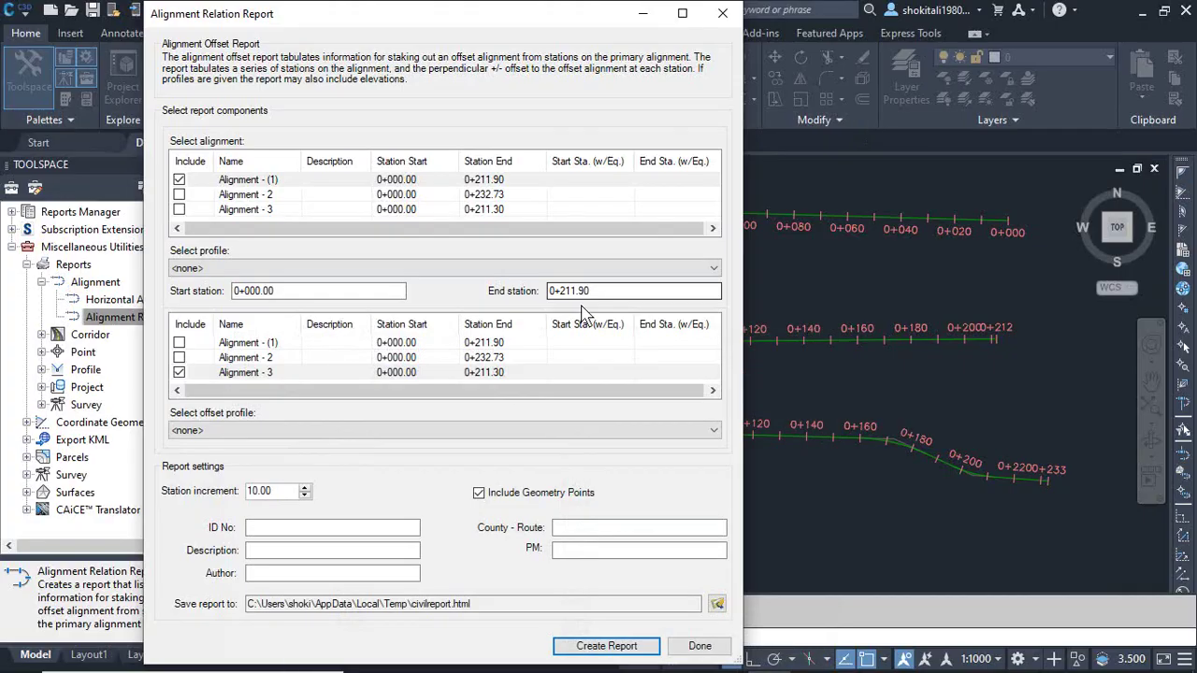
click(692, 646)
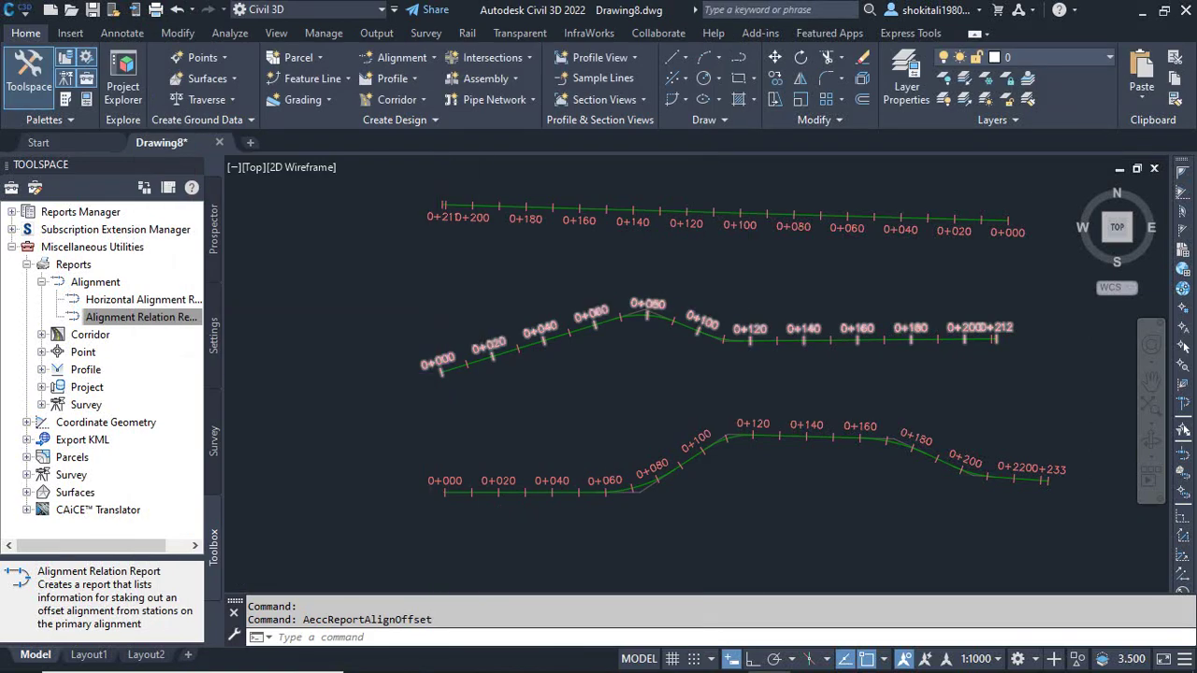
Compare the stations and offsets in the relation report with the station labels and ends of the upper and middle alignments in the drawing
scroll(442, 370, up, 2)
scroll(444, 377, down, 3)
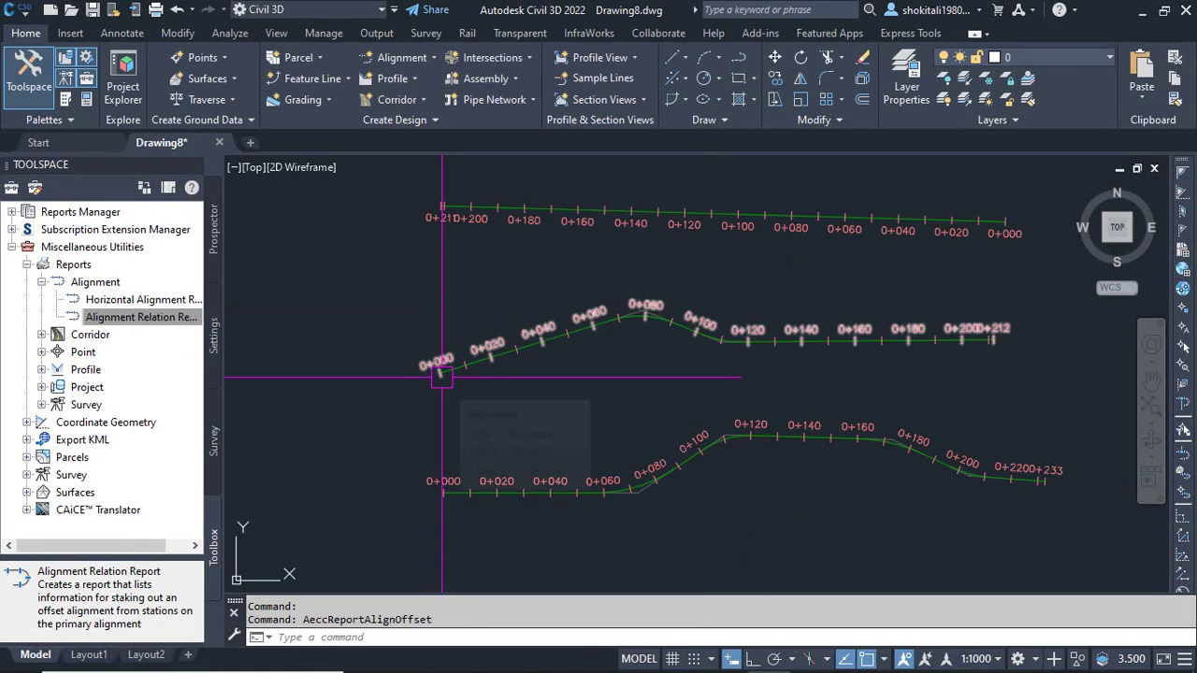
scroll(450, 208, up, 4)
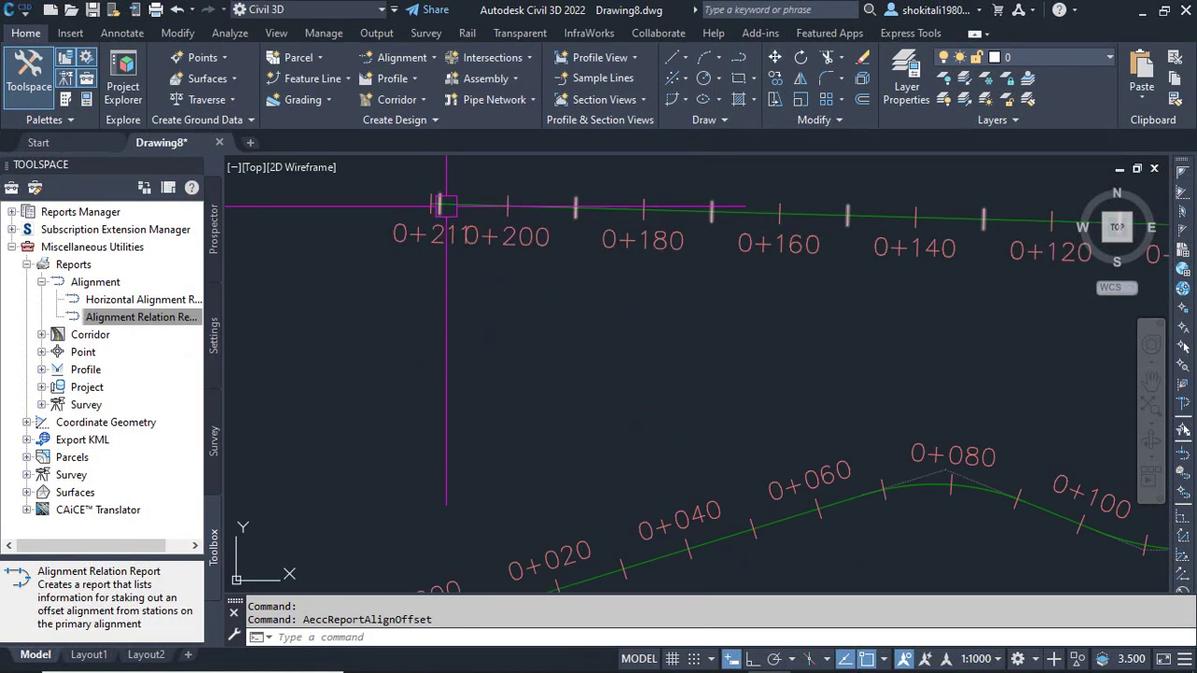
scroll(449, 207, up, 2)
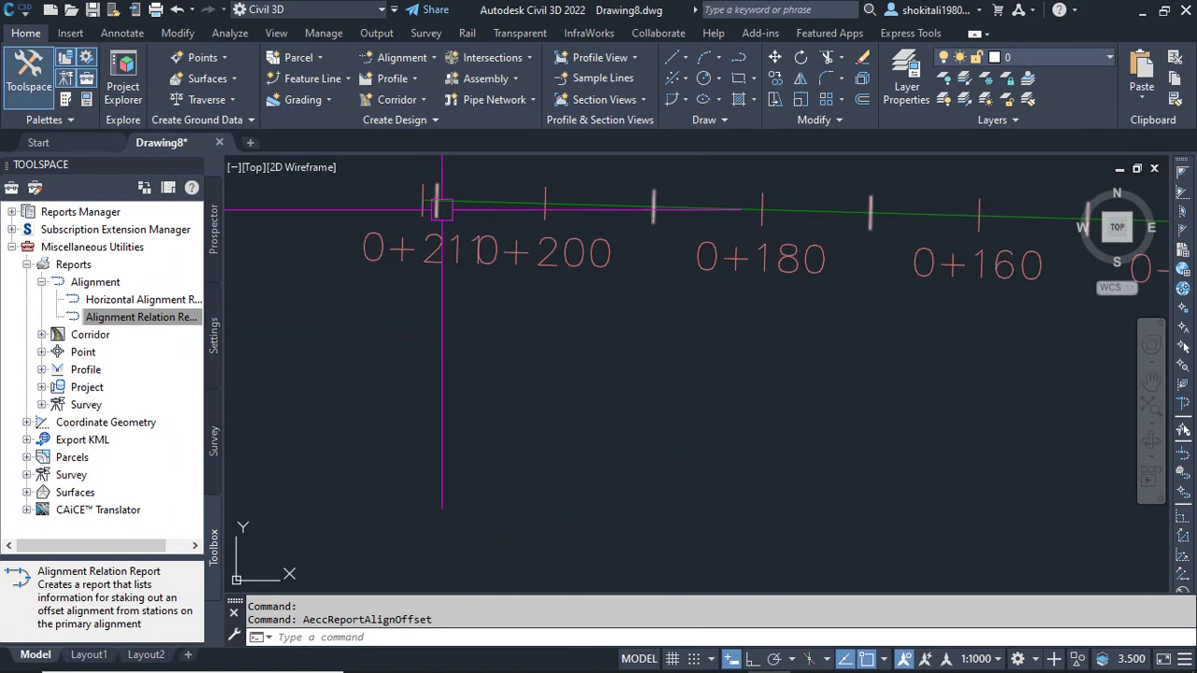
scroll(440, 203, down, 4)
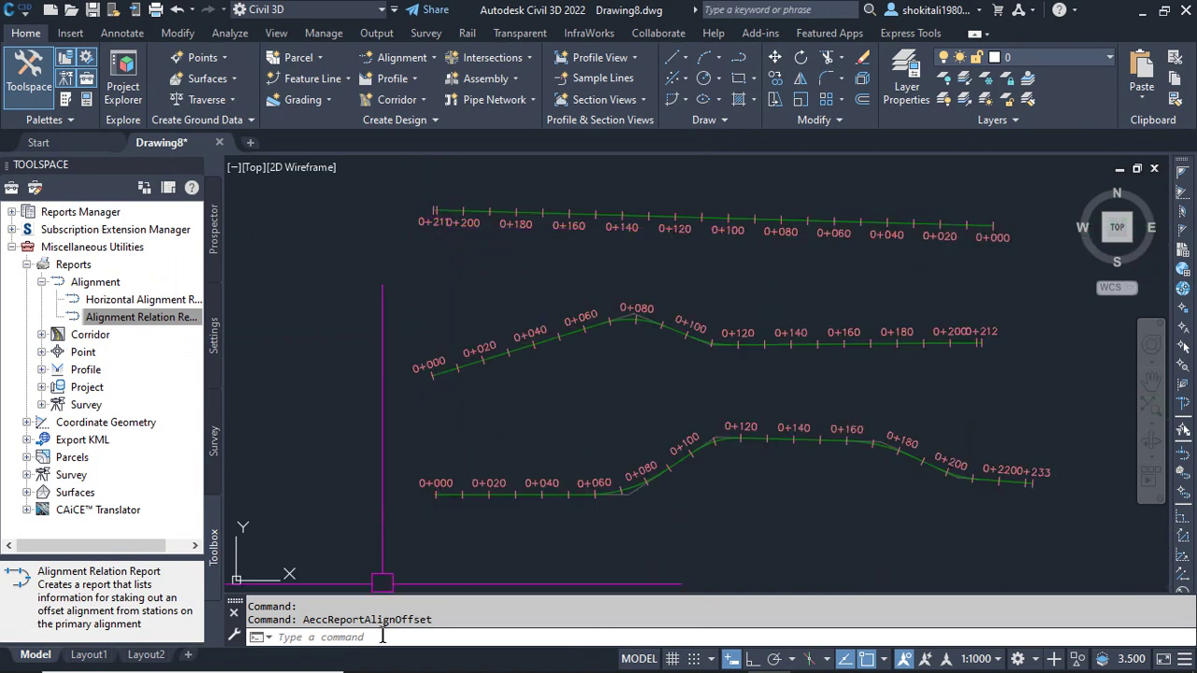
click(470, 656)
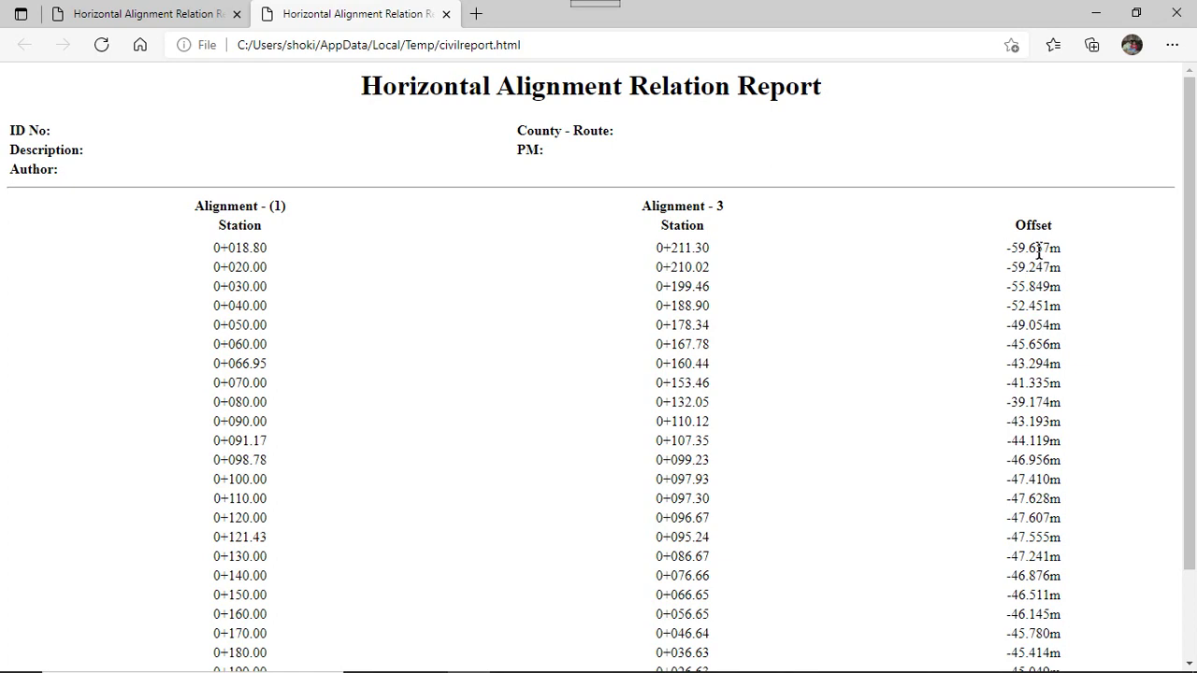
click(1096, 13)
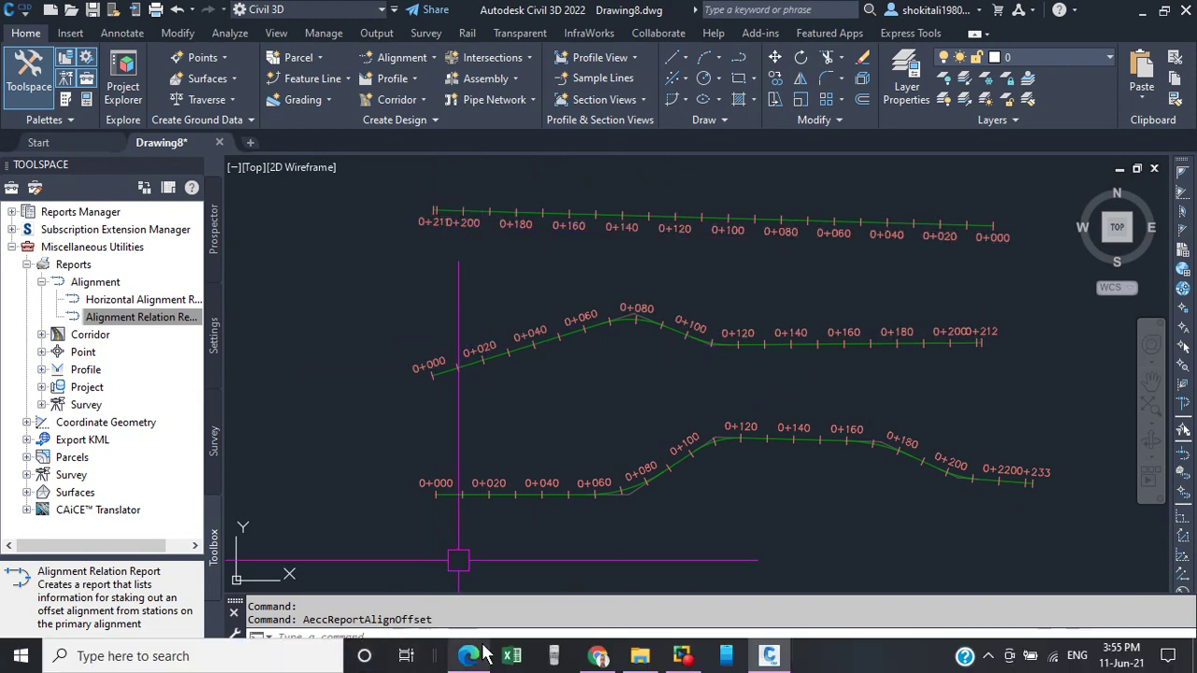
click(466, 663)
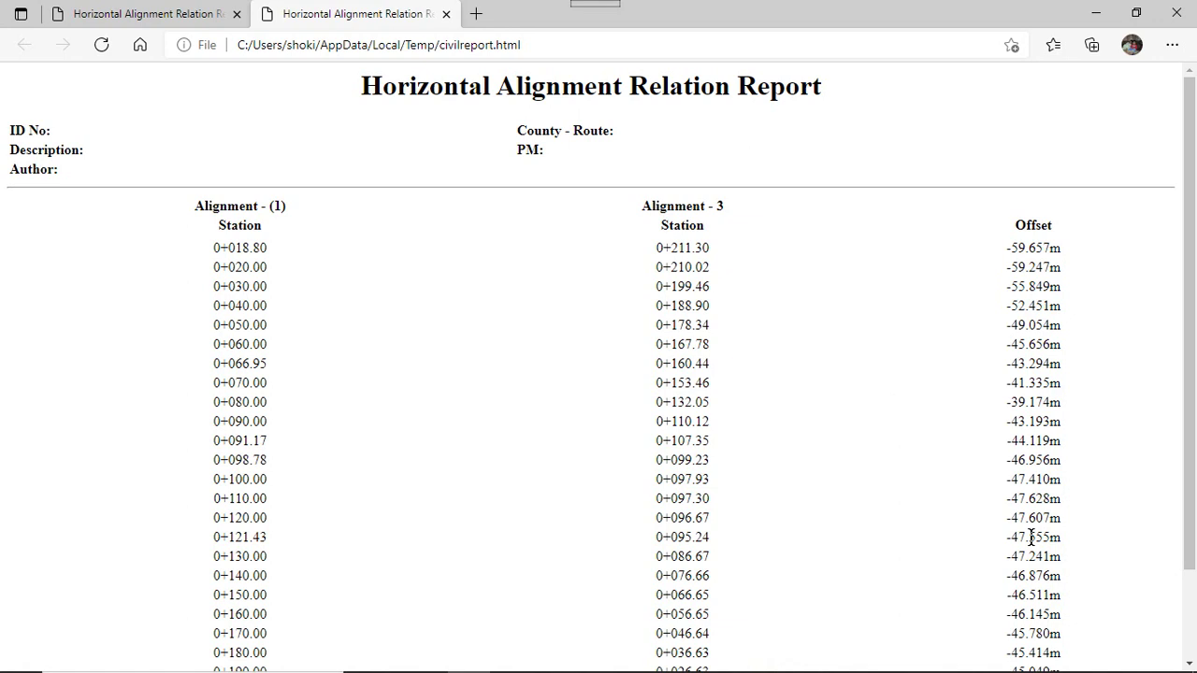
click(1094, 14)
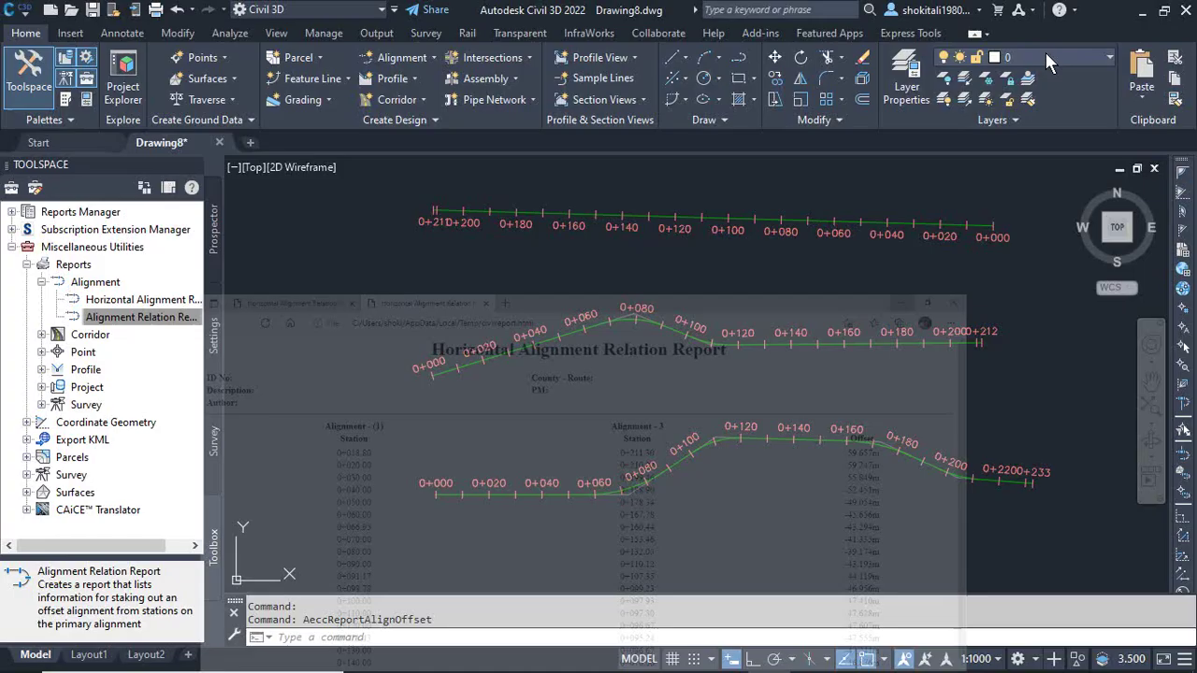
mouse_move(738, 356)
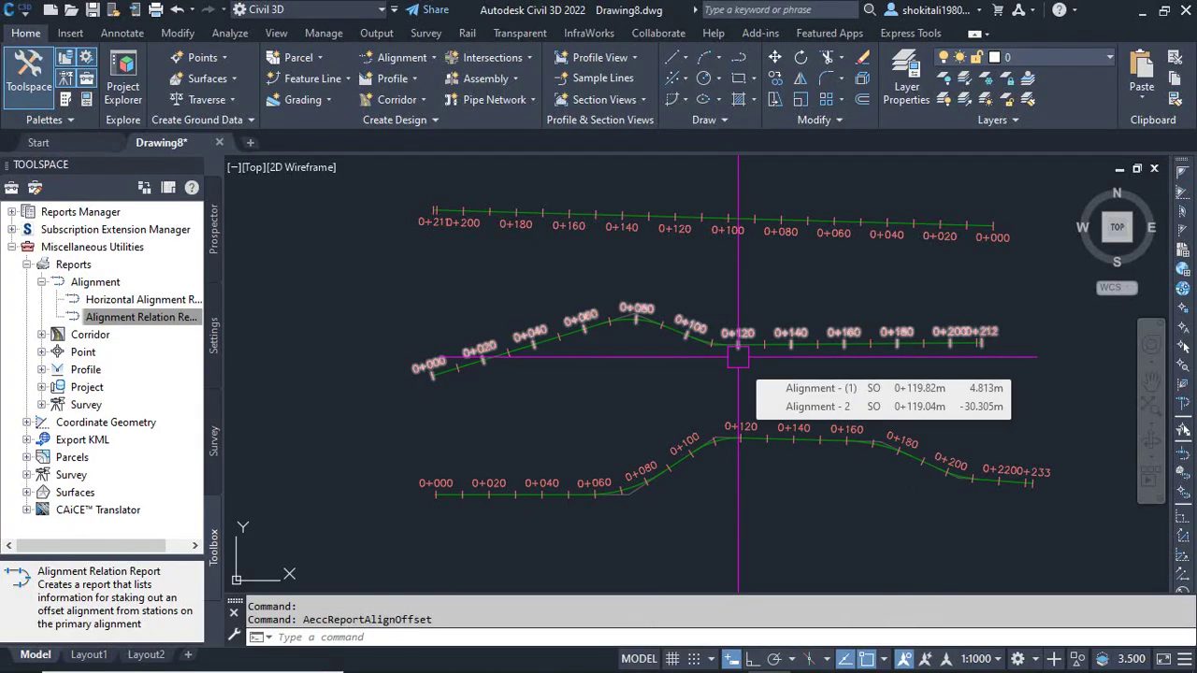
mouse_move(622, 420)
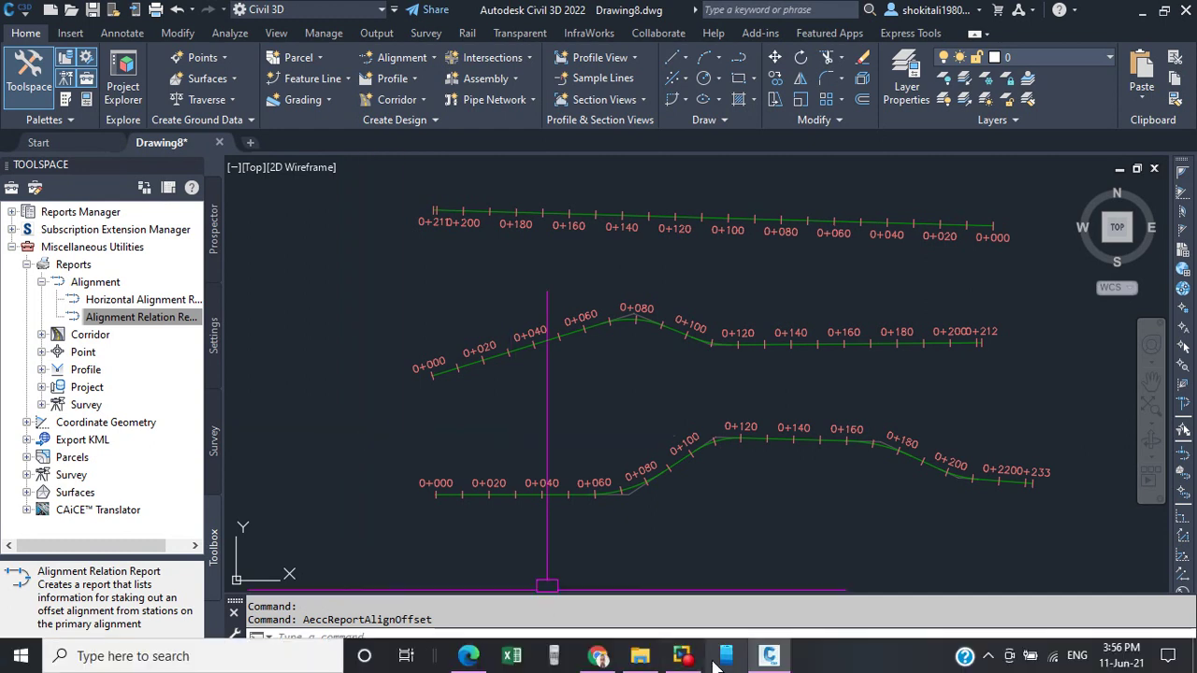
click(686, 659)
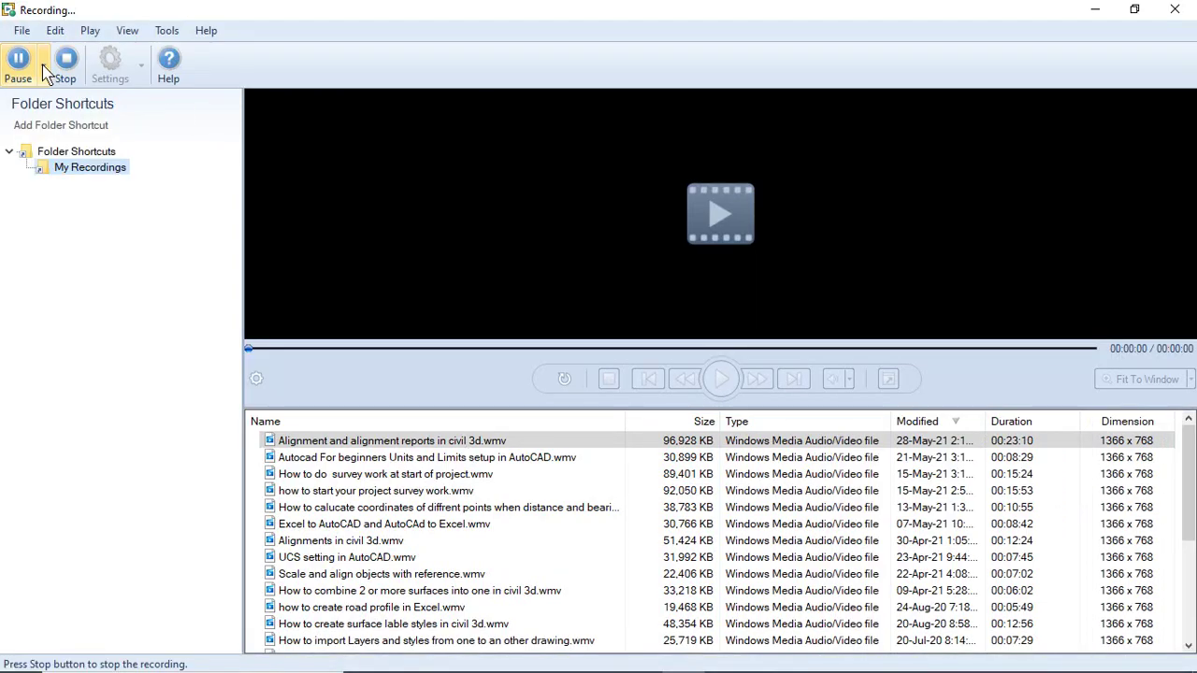